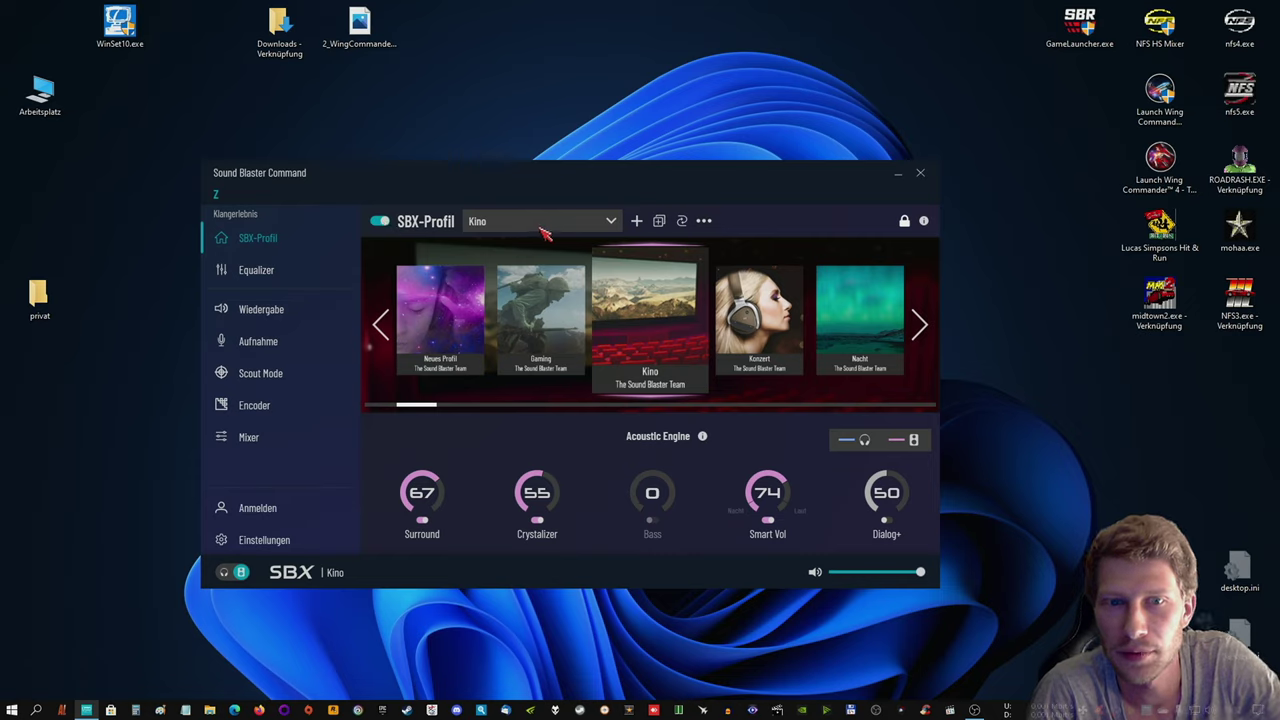
Step: Toggle the SBX-Profil effects off and back on
click(541, 224)
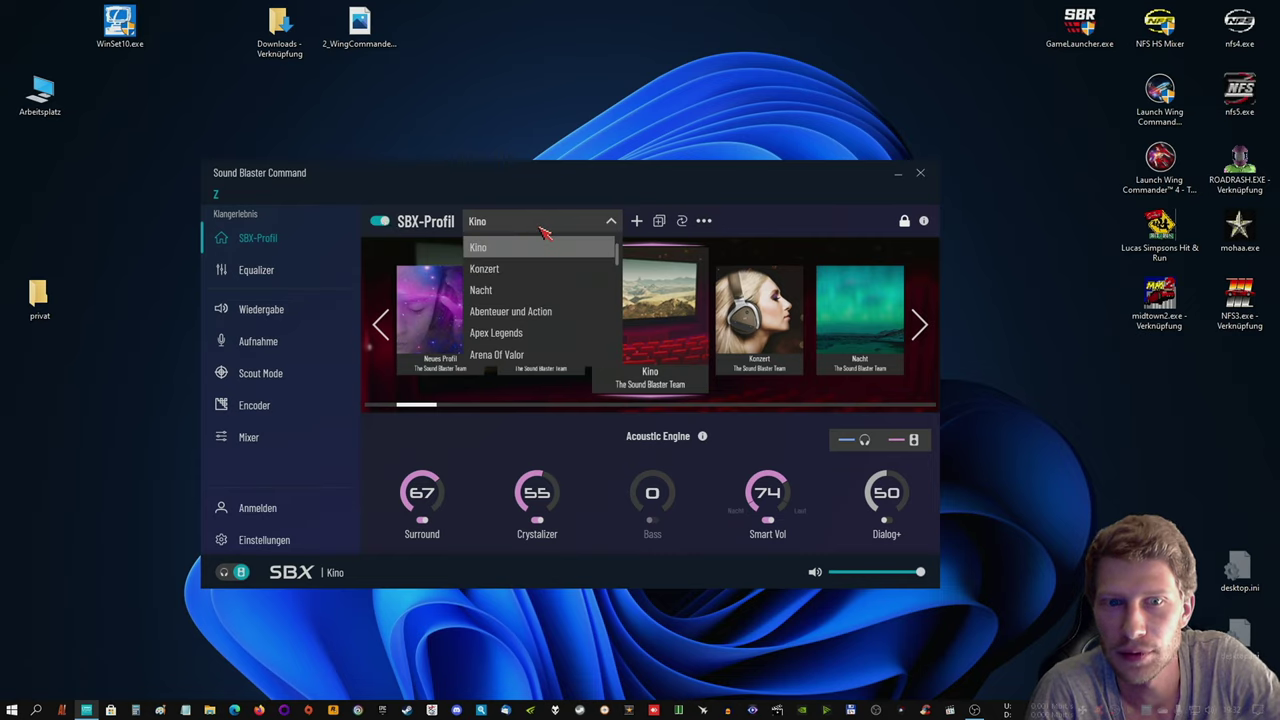
click(381, 222)
click(381, 222)
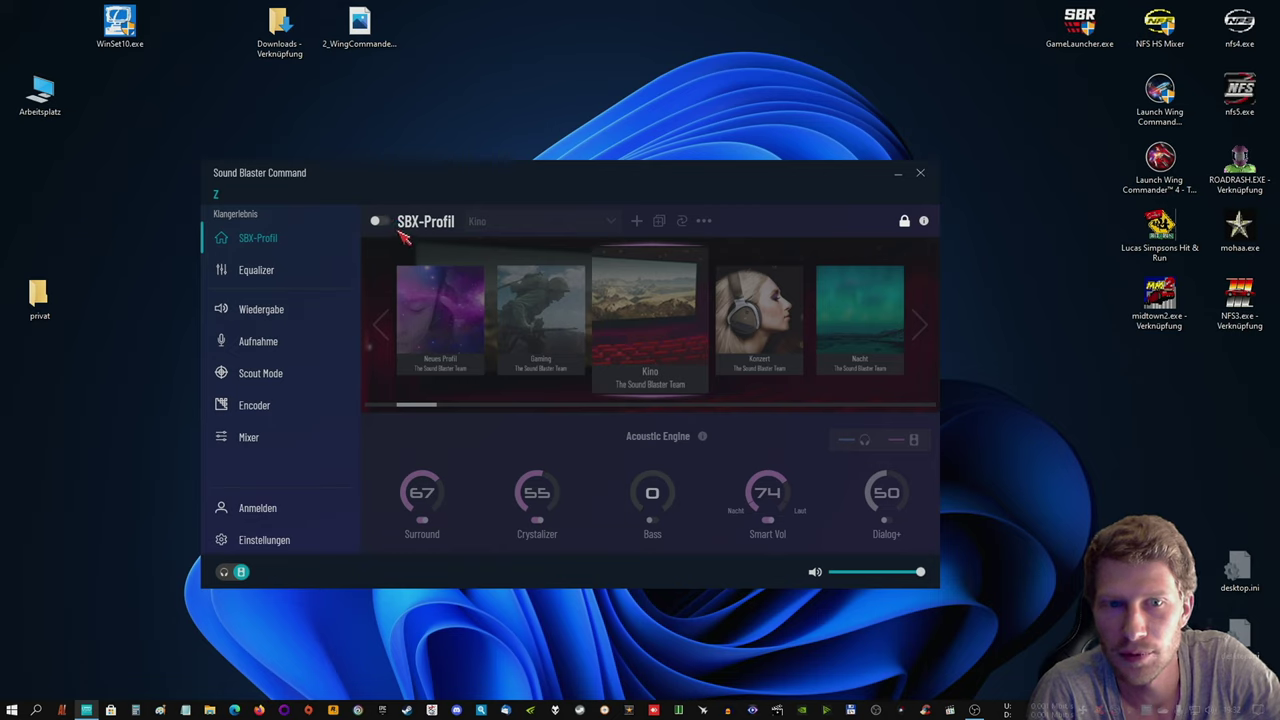
click(383, 222)
click(383, 222)
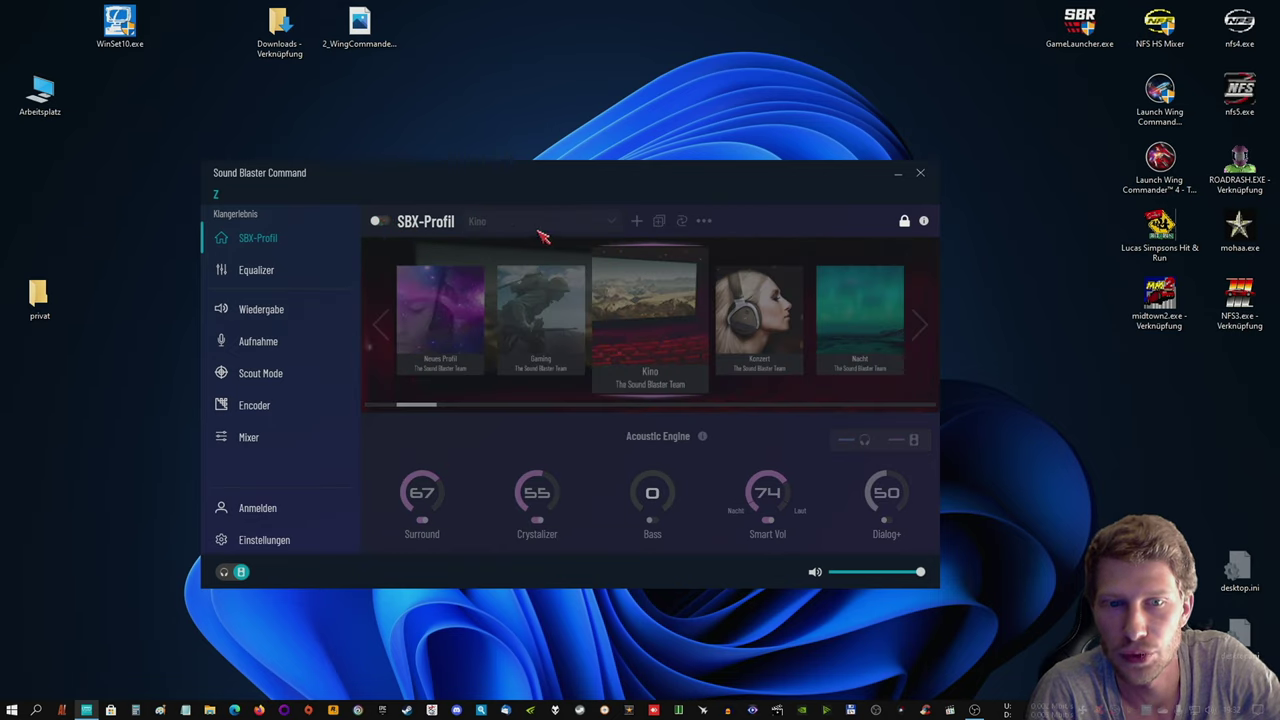
click(380, 224)
Step: Select Fortnite as the active SBX profile
click(510, 224)
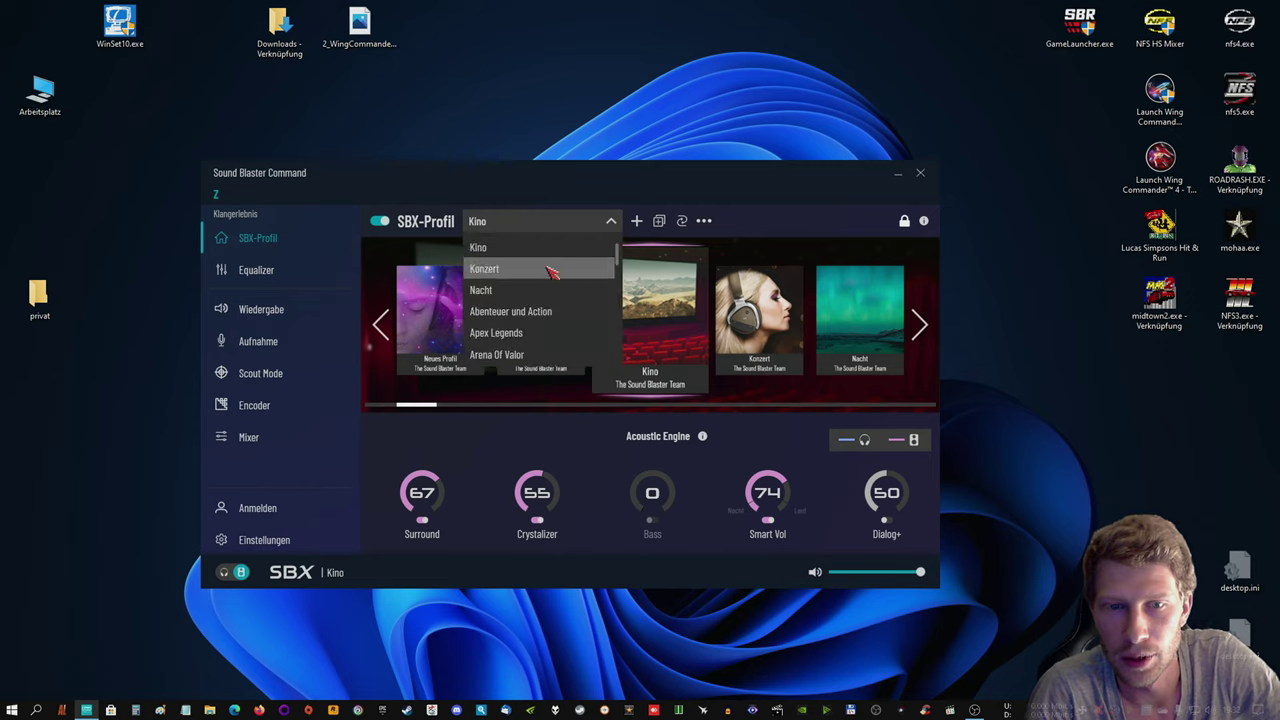
scroll(553, 287, down, 2)
scroll(553, 287, down, 4)
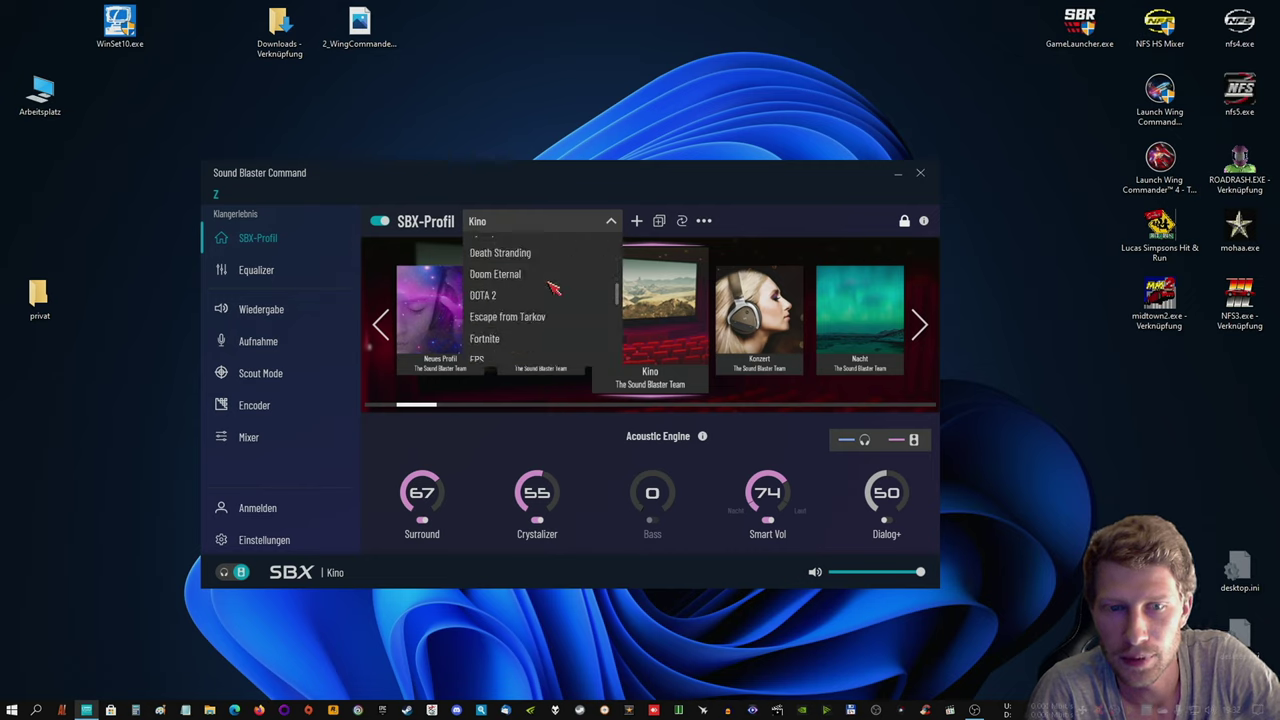
click(508, 308)
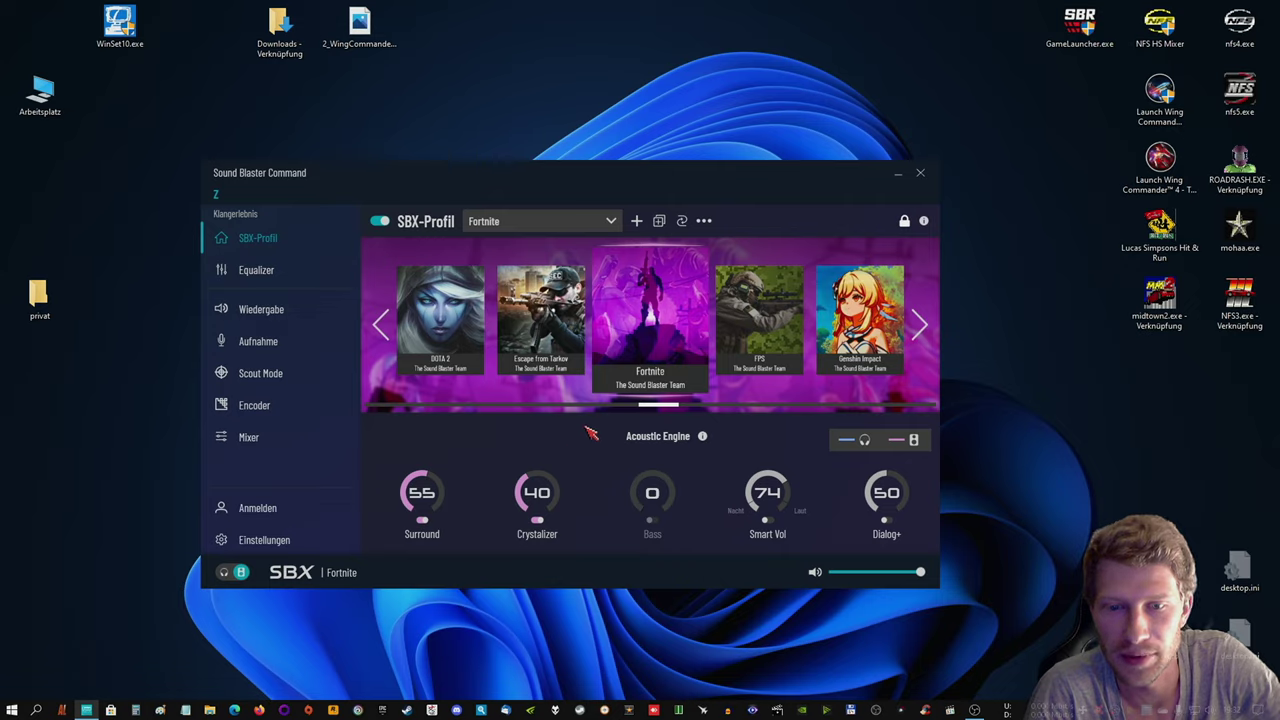
Step: Switch the SBX-Profil effects off and shift the Sound Blaster Command window slightly
click(384, 221)
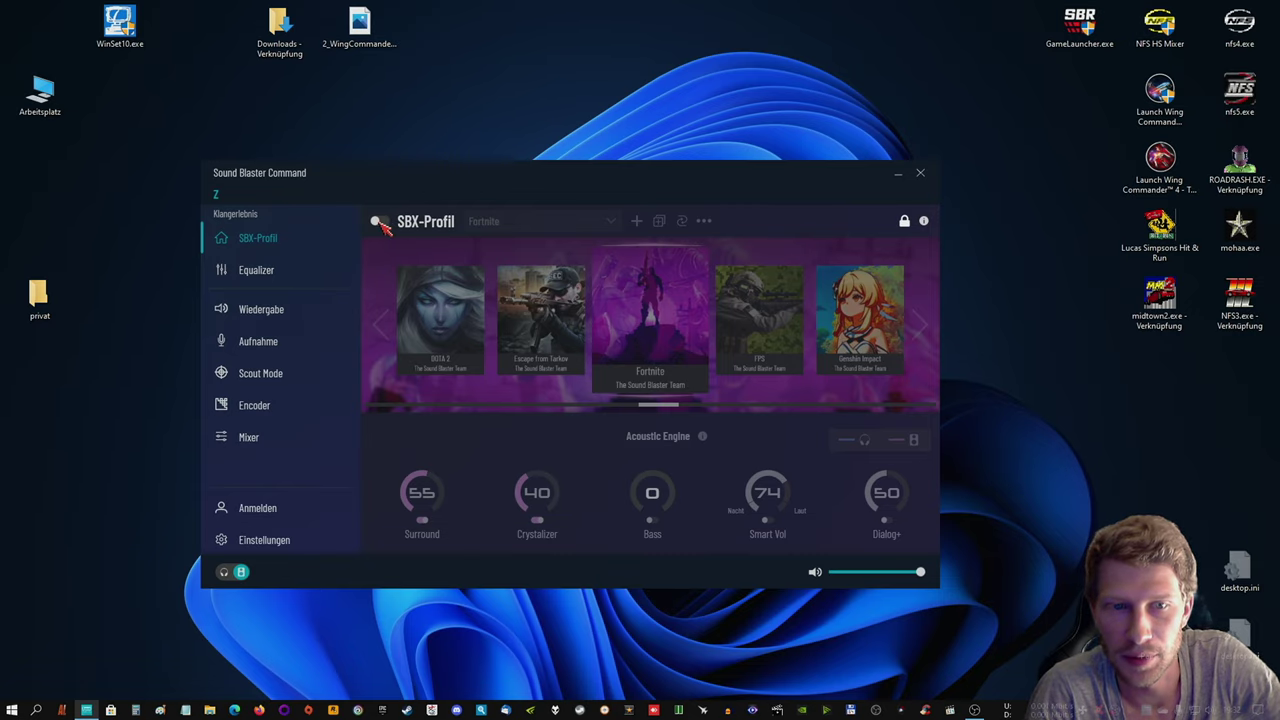
mouse_move(520, 177)
mouse_down()
mouse_move(548, 187)
mouse_move(527, 182)
mouse_up()
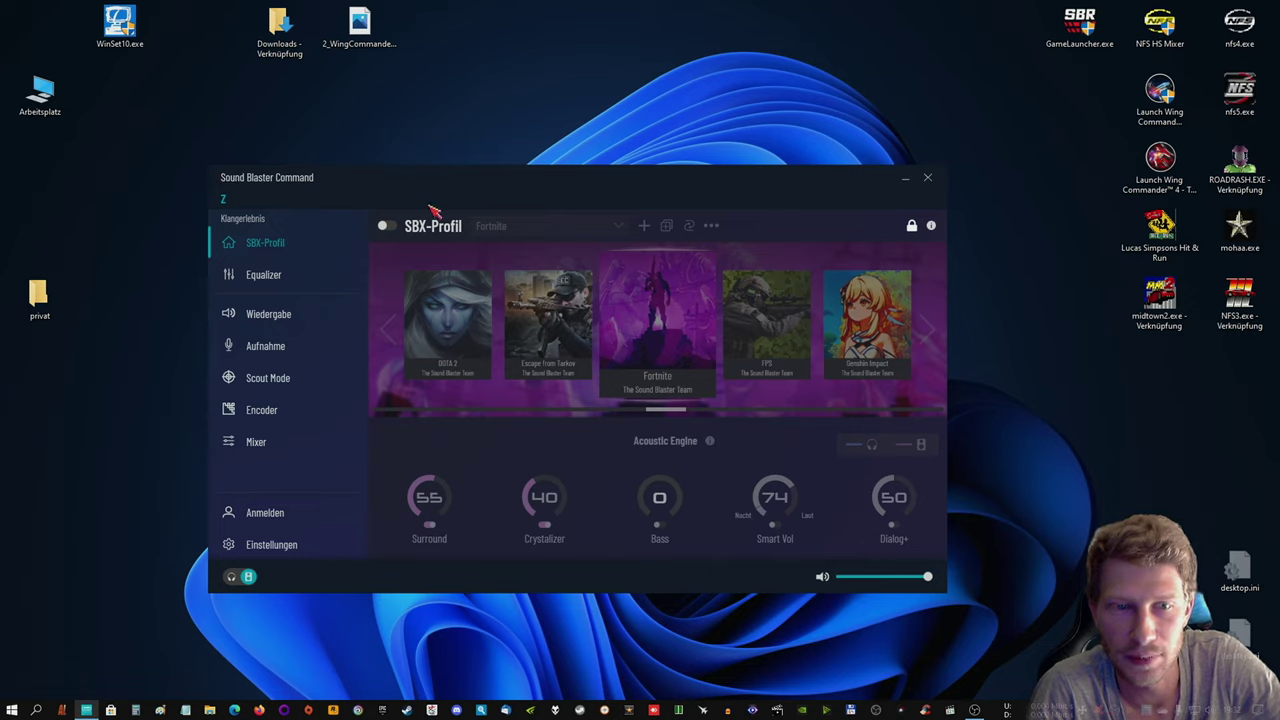
drag(535, 187, 555, 186)
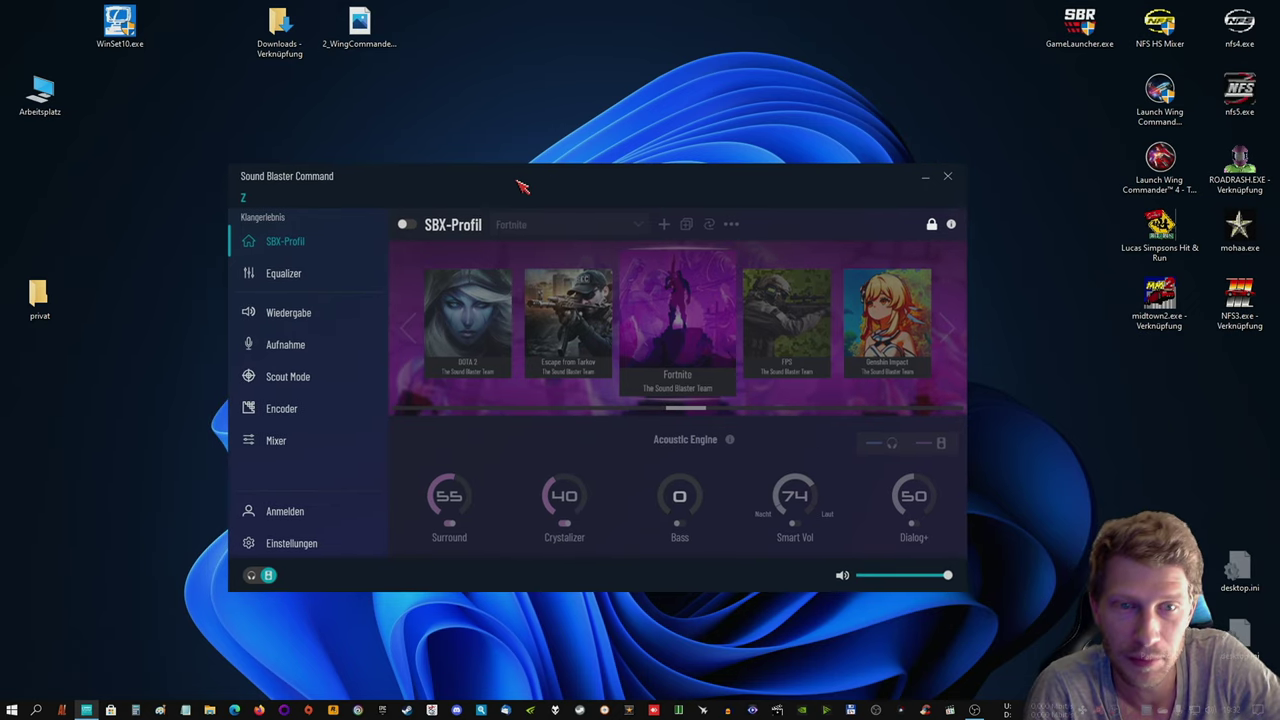
Step: Review the Equalizer and compare the speaker/headphone and digital playback settings, including the speaker audio quality options
click(299, 277)
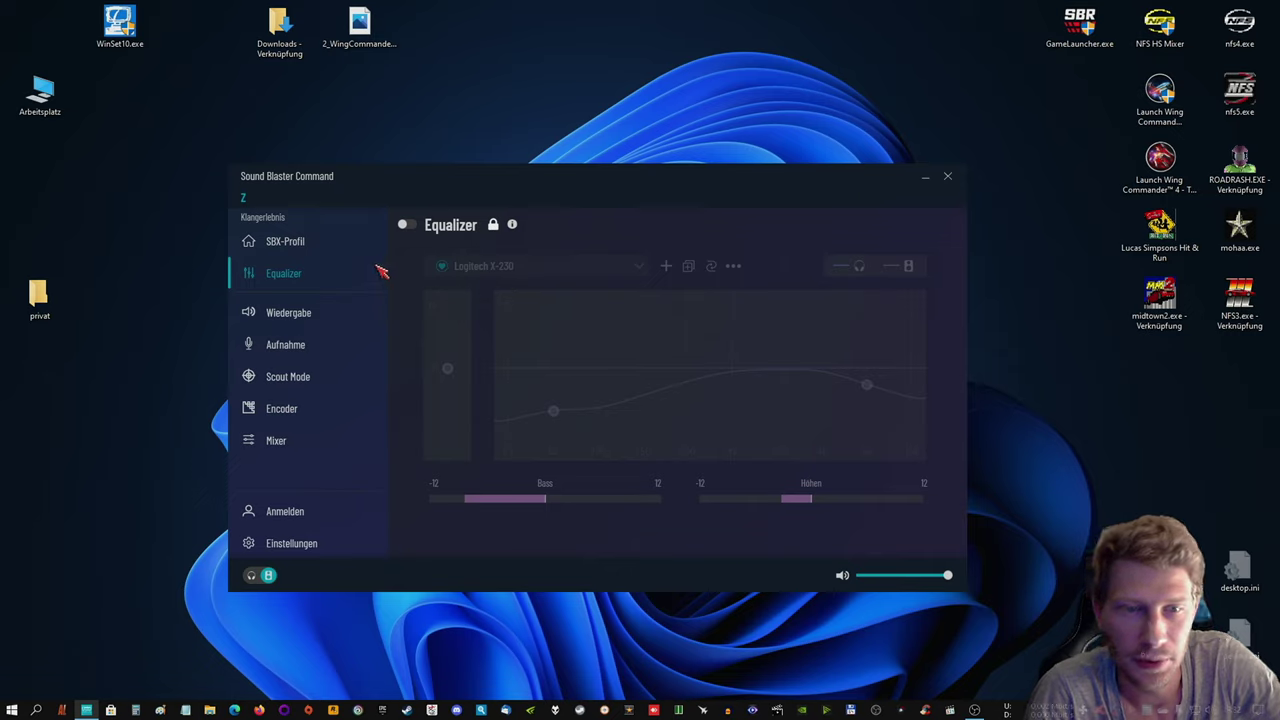
click(288, 314)
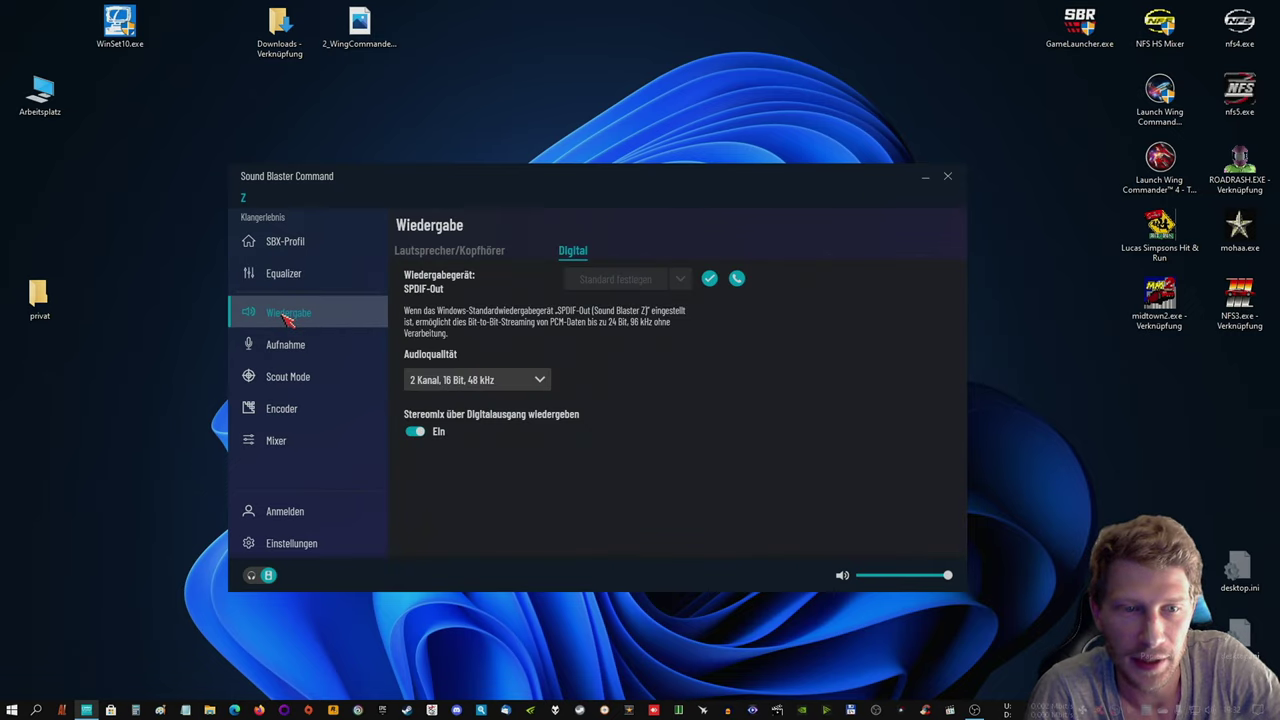
click(463, 253)
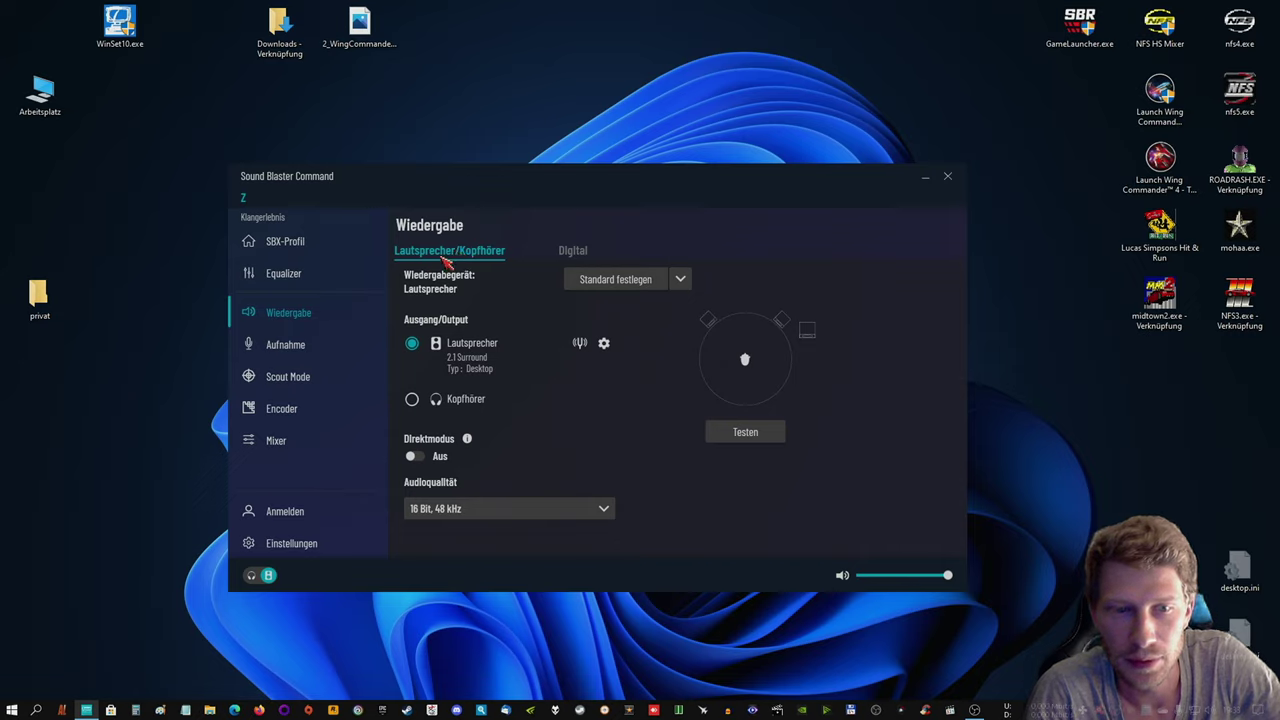
click(566, 252)
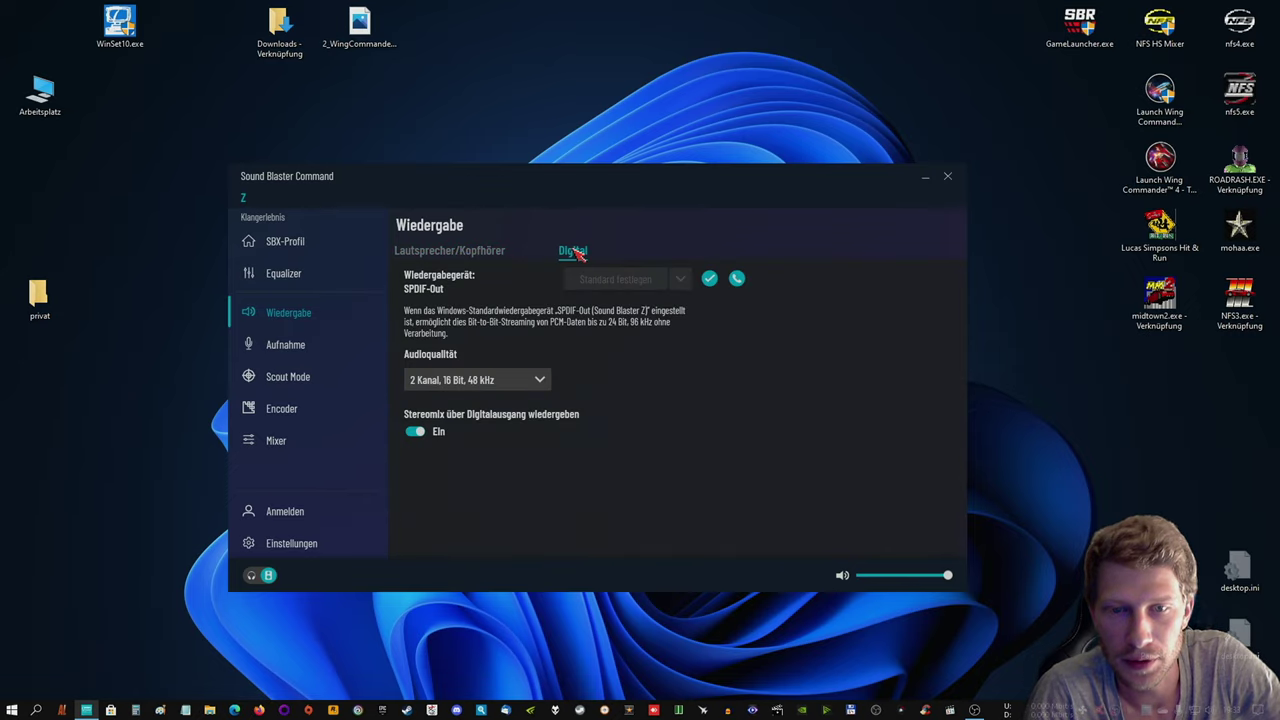
click(451, 253)
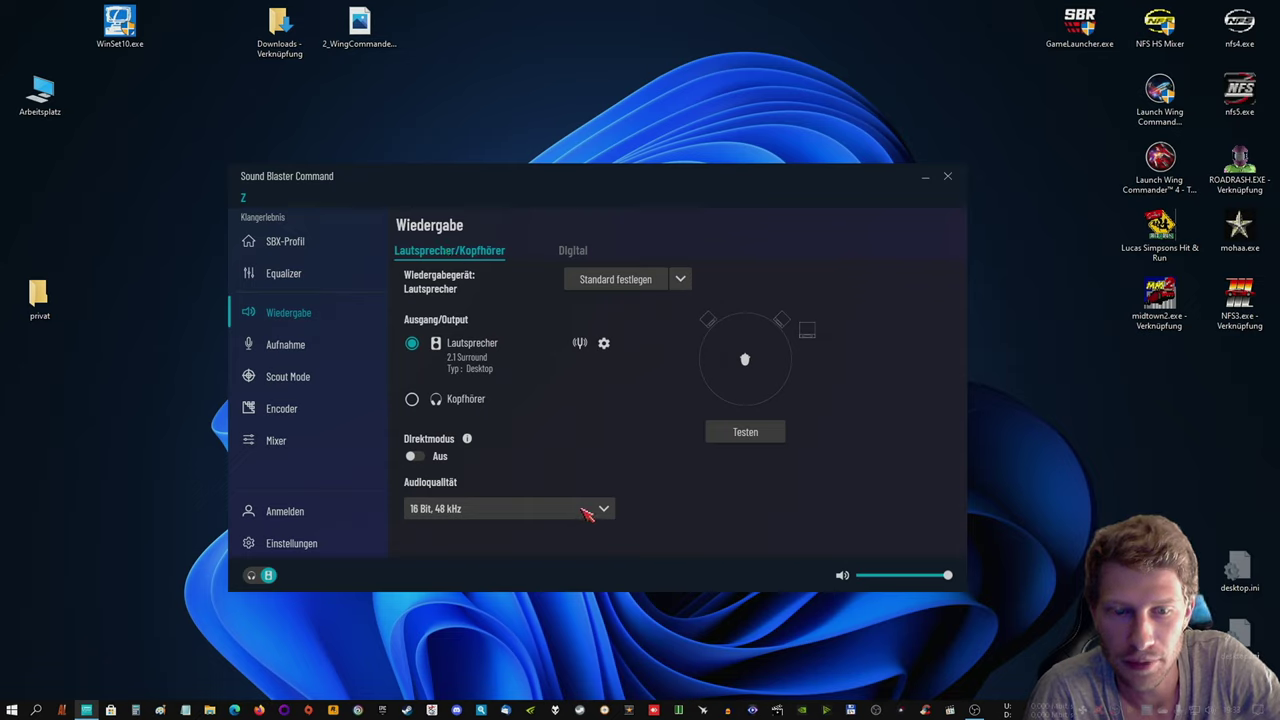
click(500, 509)
click(686, 524)
click(570, 252)
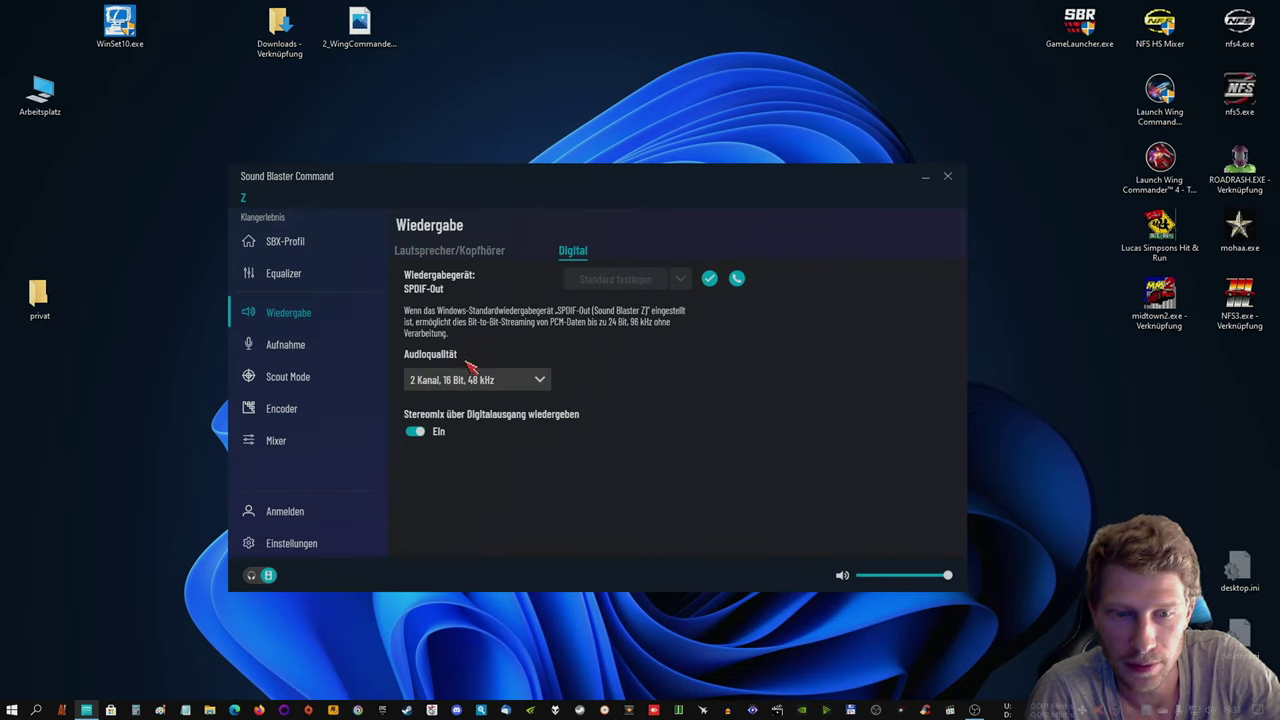
click(468, 252)
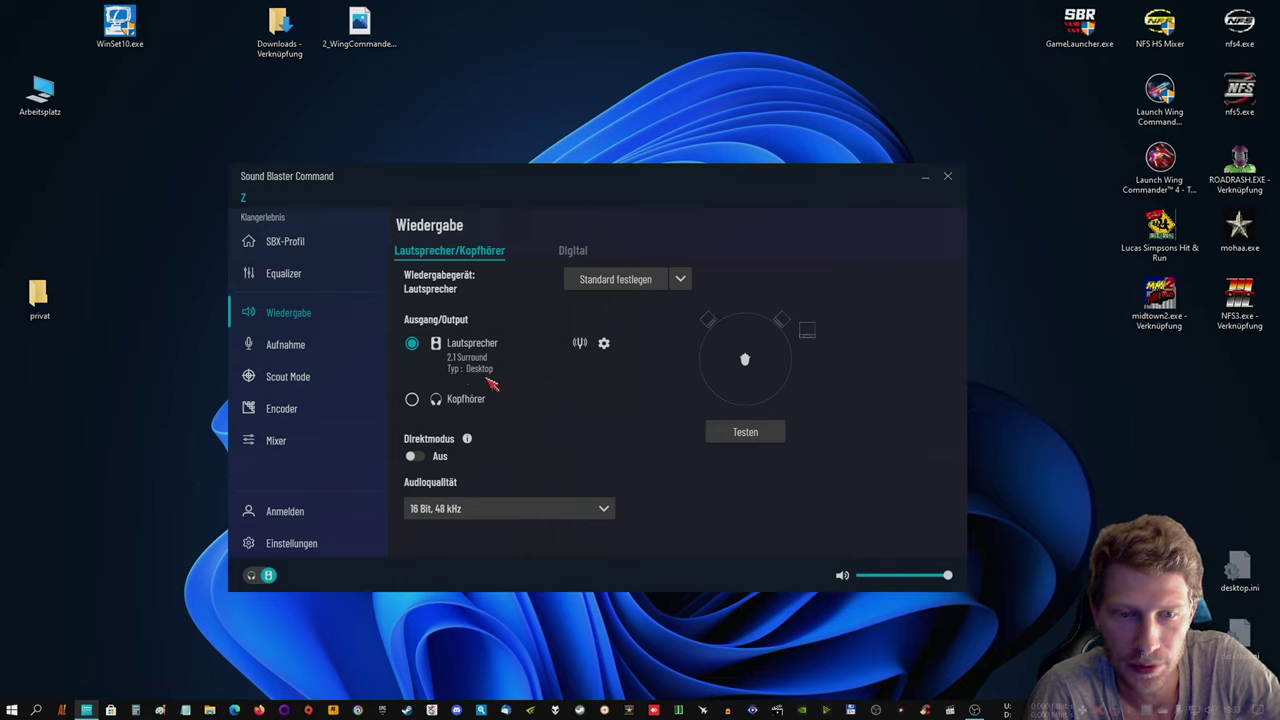
Step: Change the speaker configuration to Stereo and close the configuration dialog
click(604, 344)
click(488, 278)
click(573, 291)
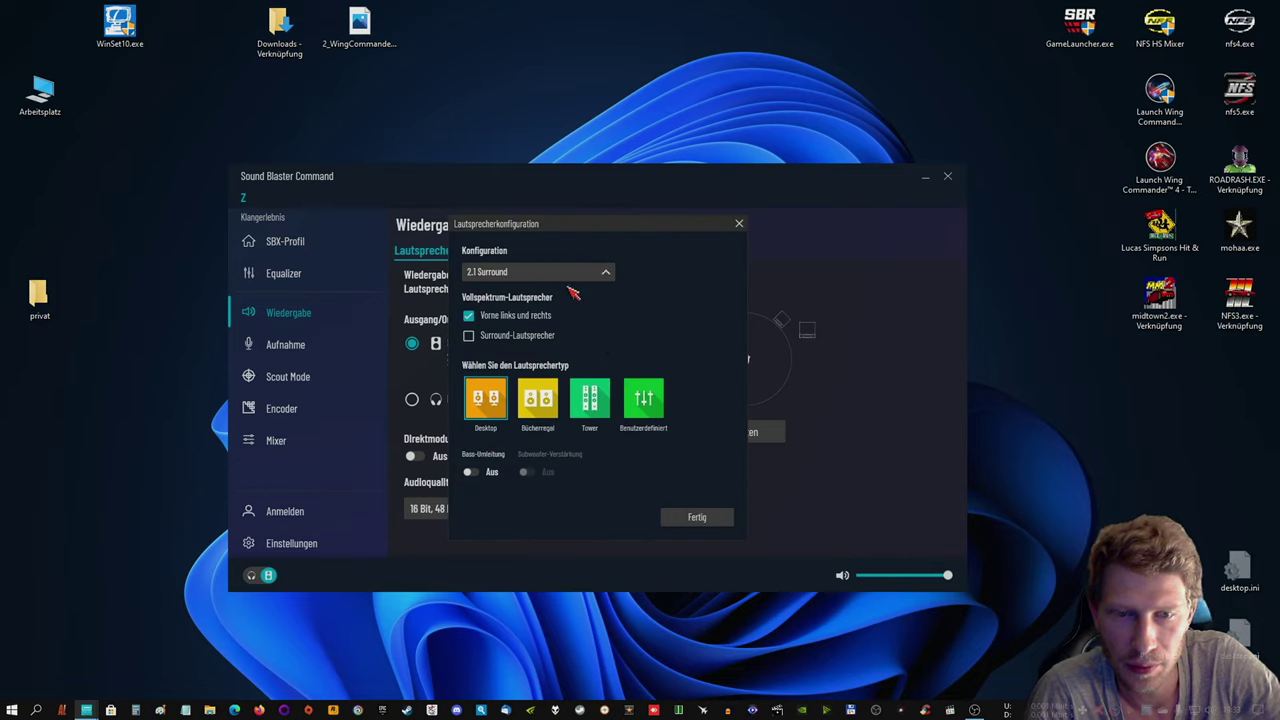
click(697, 474)
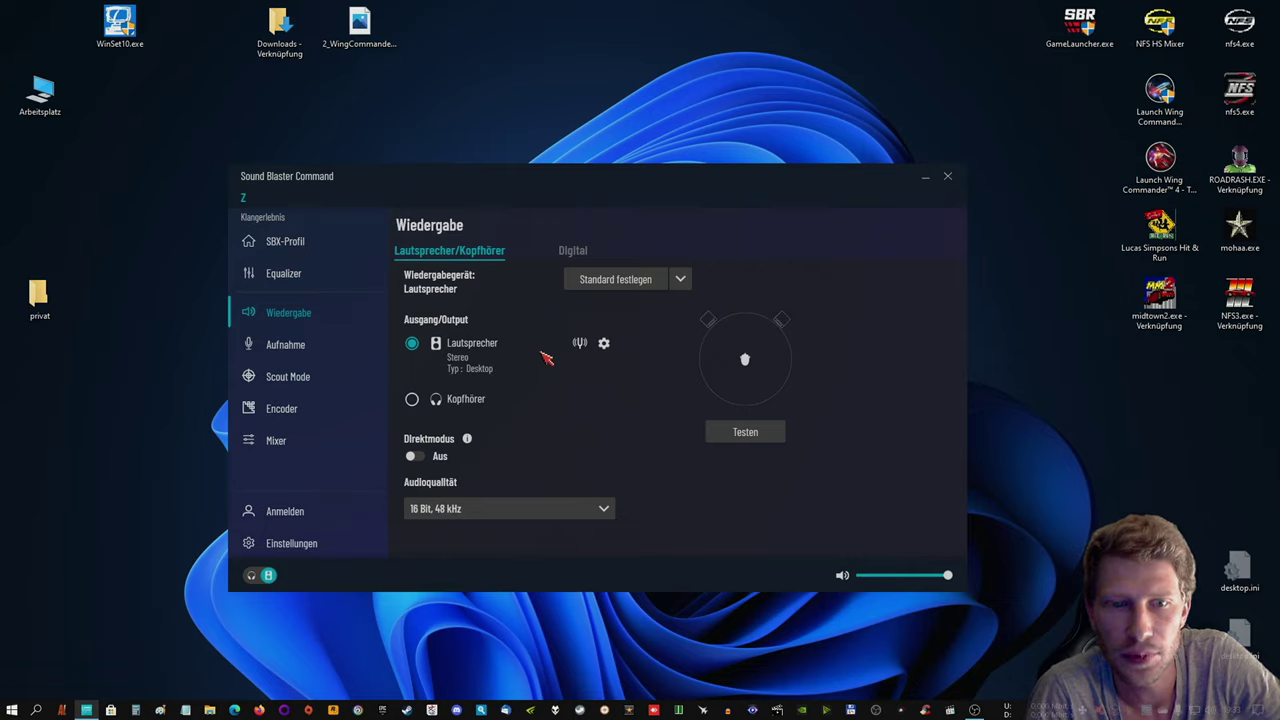
Step: Examine the digital playback settings, the microphone and other recording inputs, and the mixer's multifunction input choices
click(570, 252)
click(482, 253)
click(298, 346)
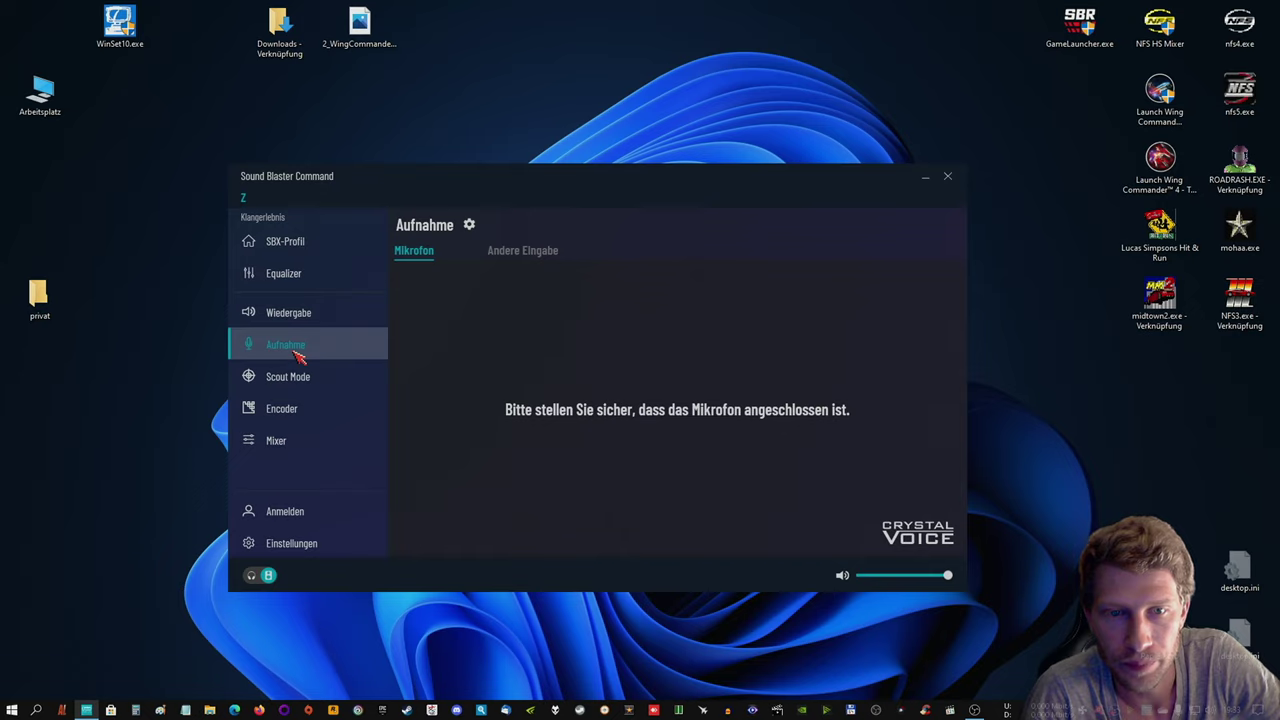
click(521, 255)
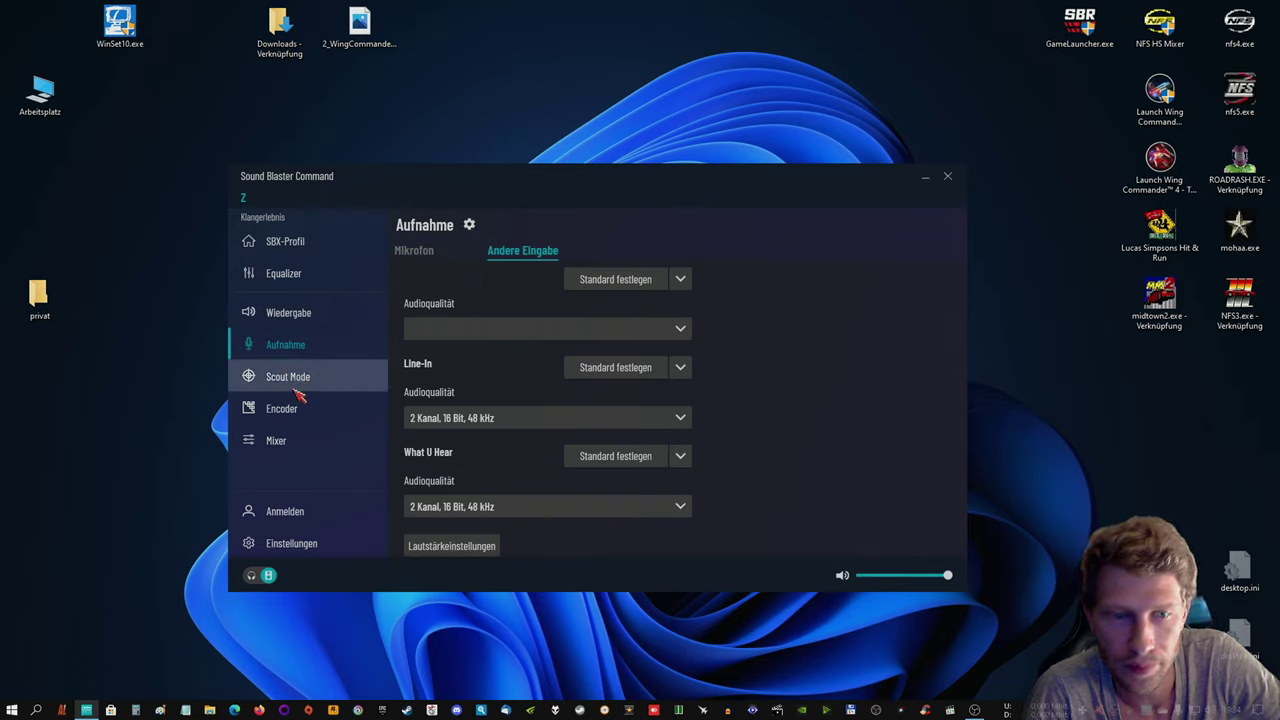
click(279, 440)
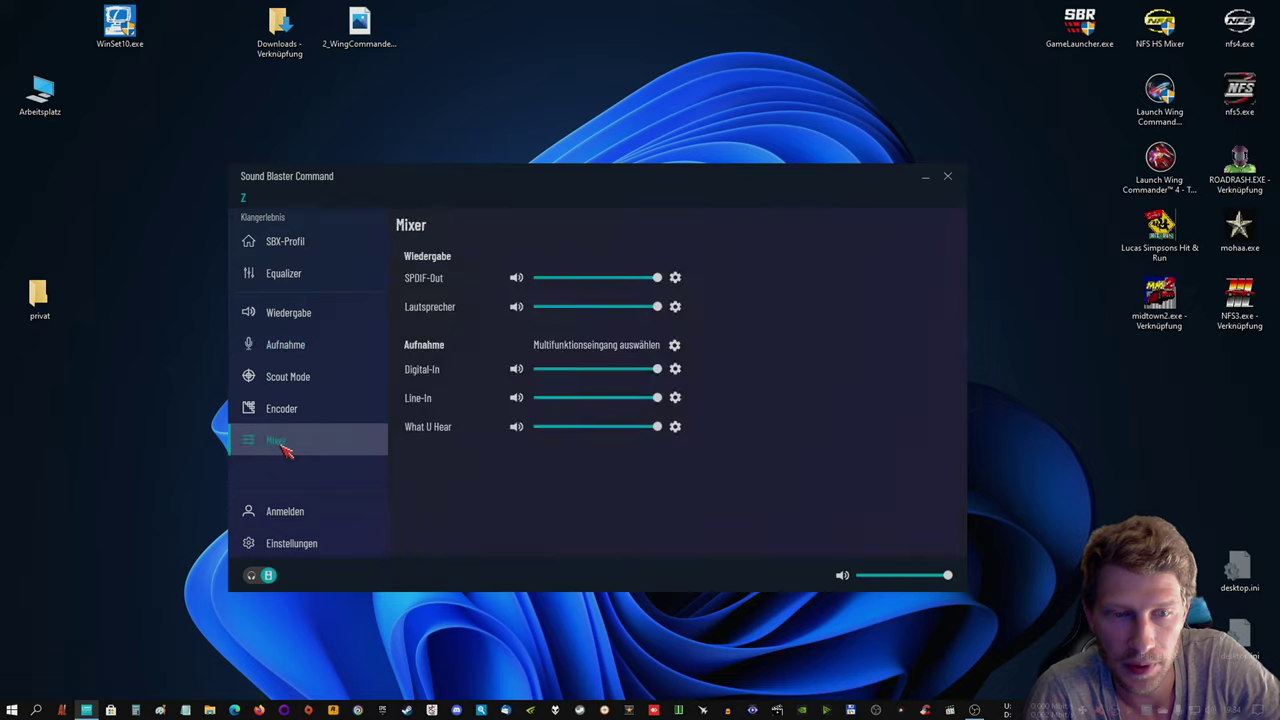
click(675, 344)
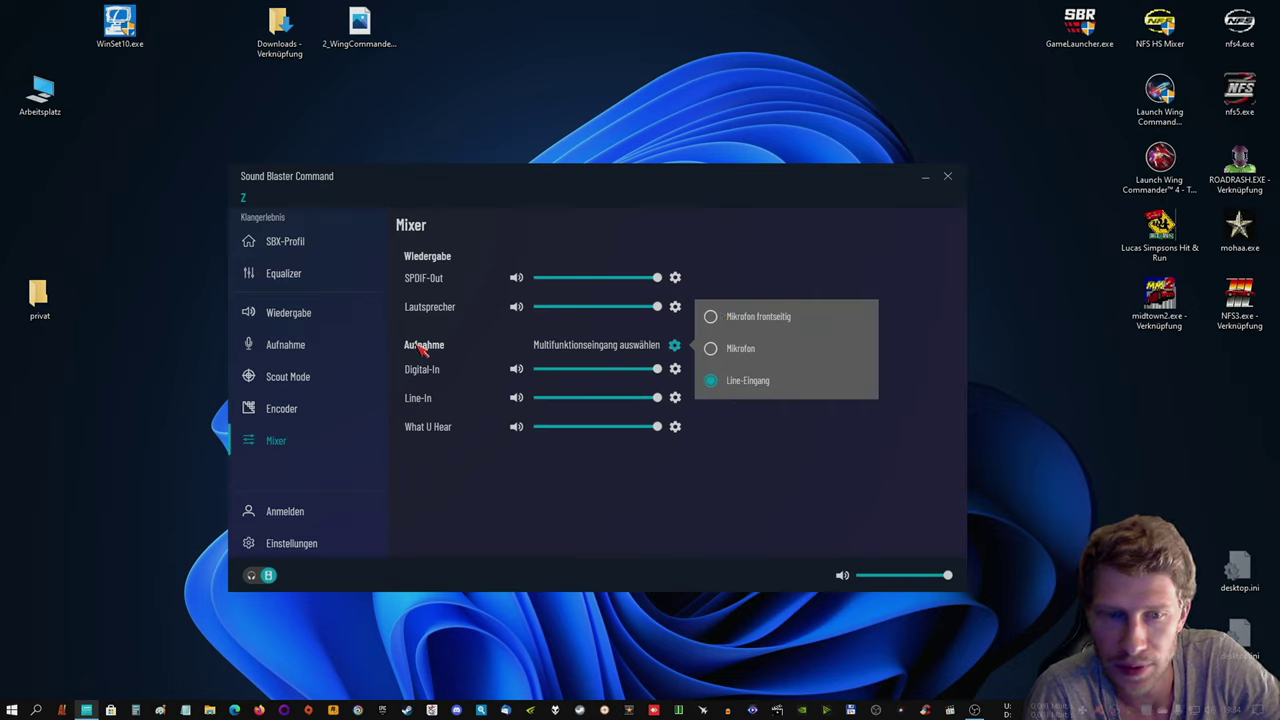
click(650, 533)
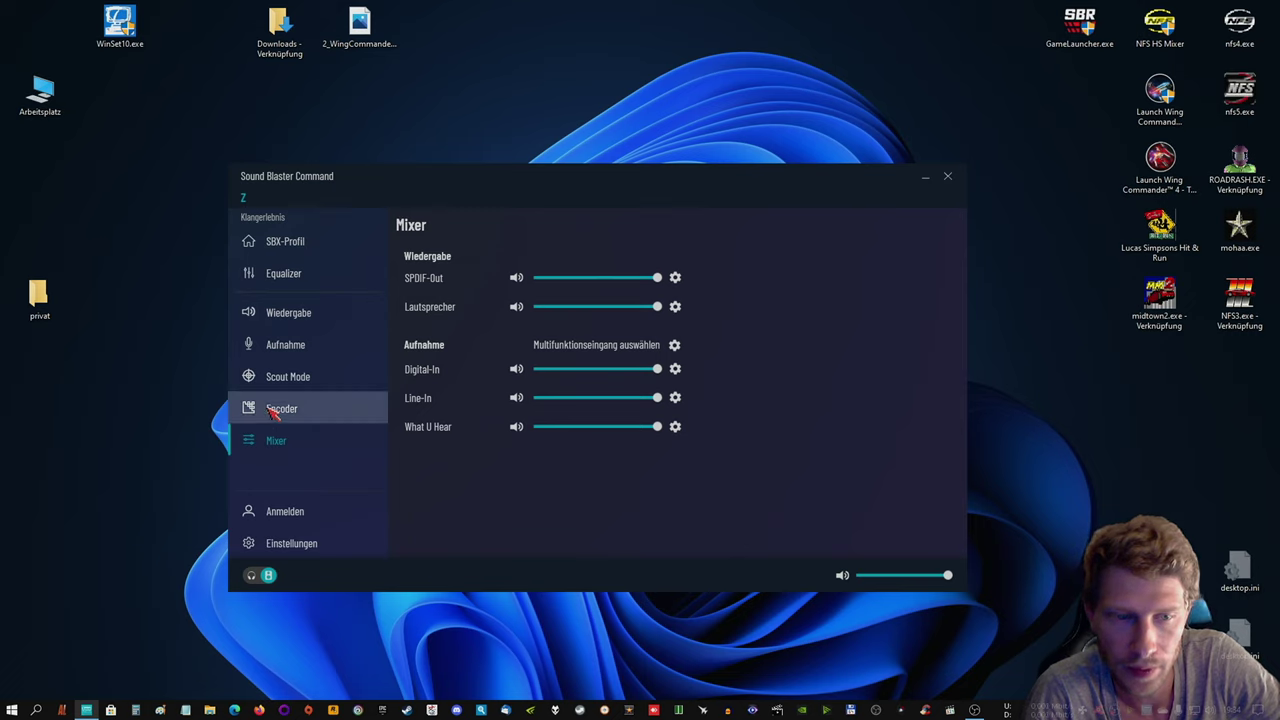
Step: Look through the Encoder, Scout Mode, recording, playback and Equalizer pages, plus the application and device settings
click(300, 408)
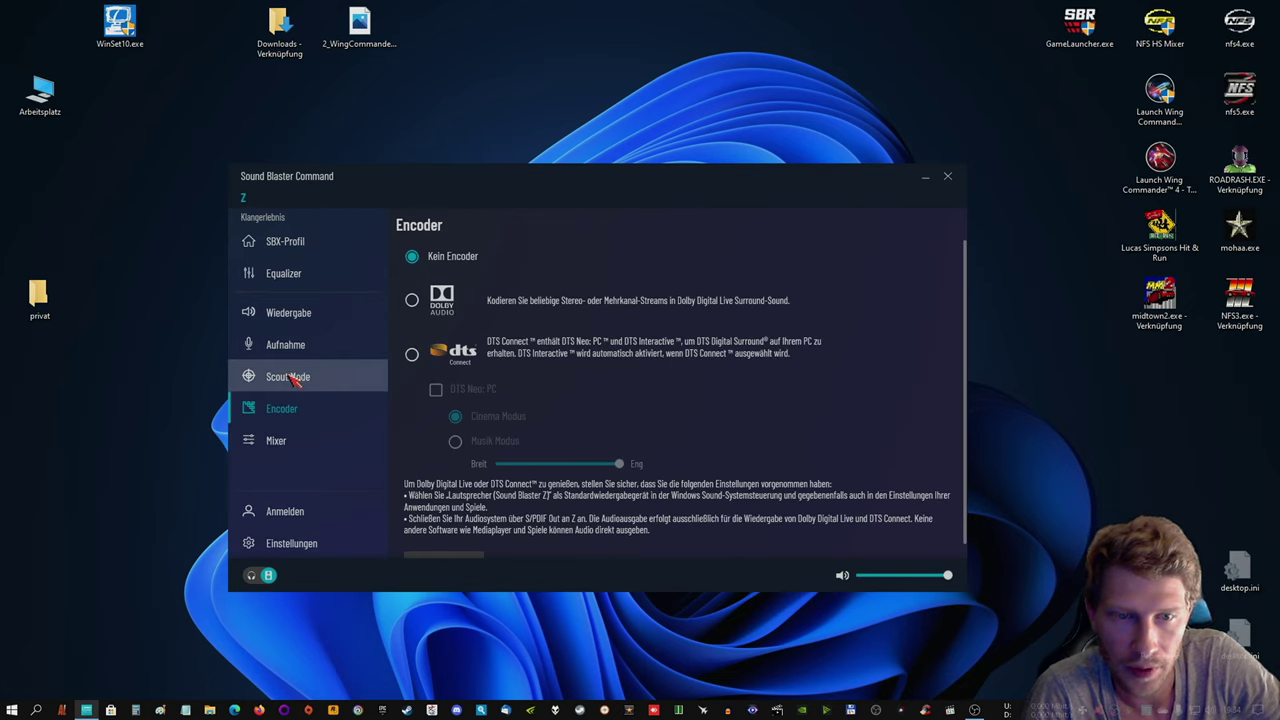
click(293, 376)
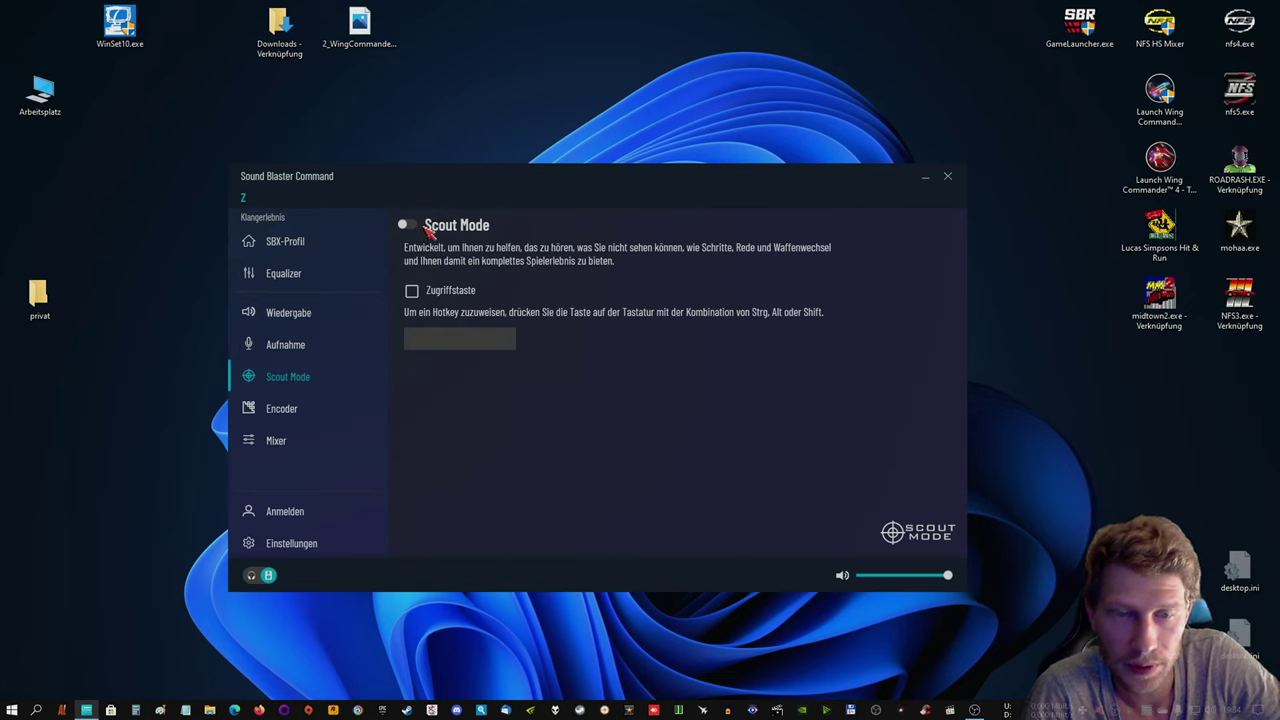
click(300, 344)
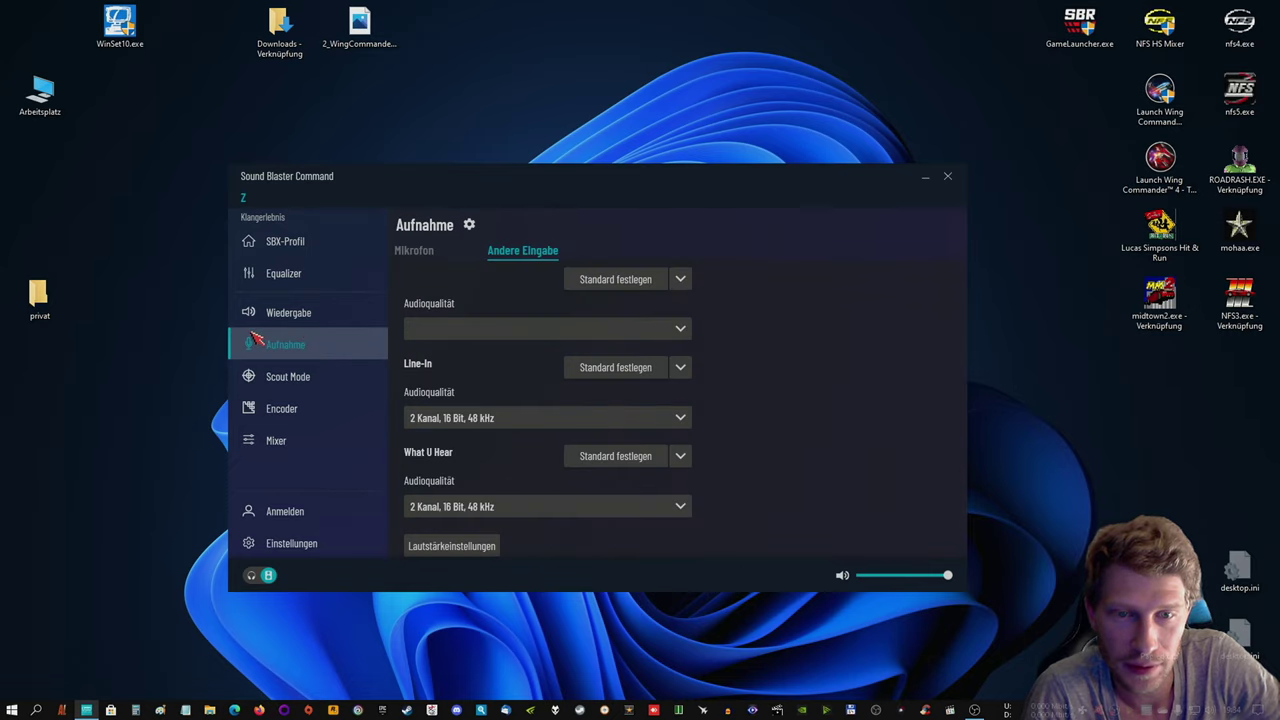
click(420, 251)
click(318, 314)
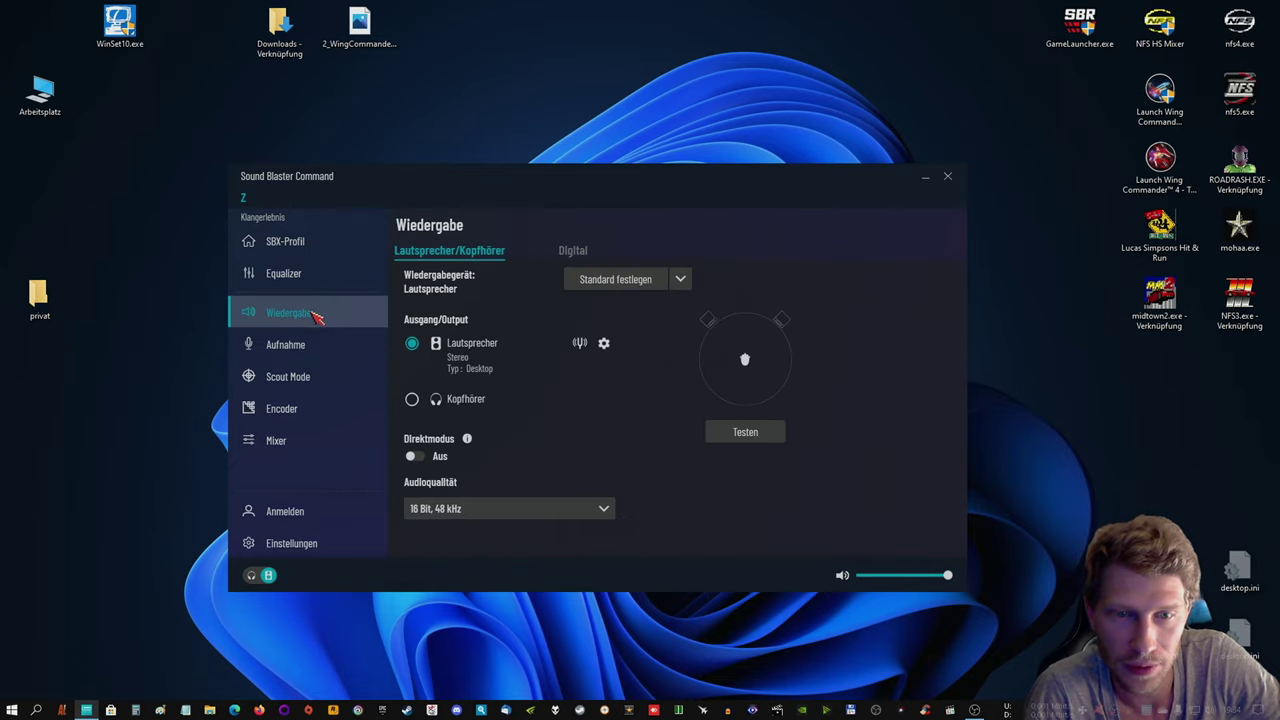
click(305, 276)
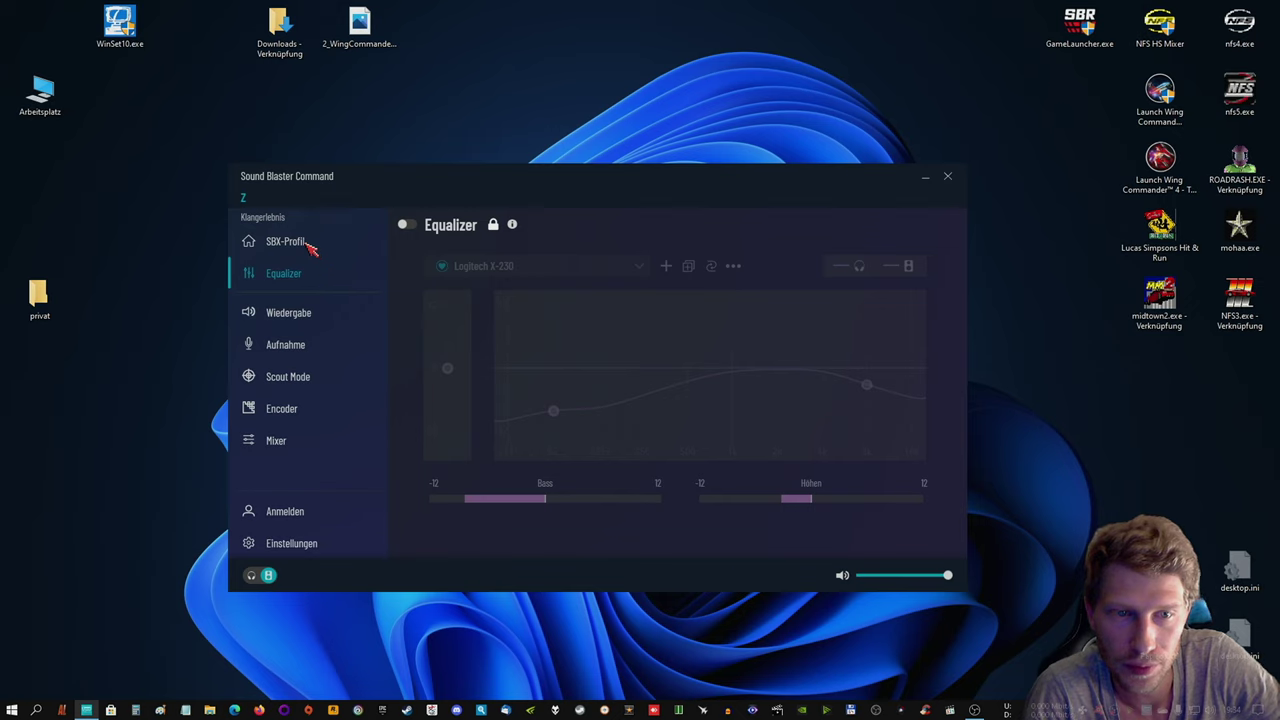
click(309, 244)
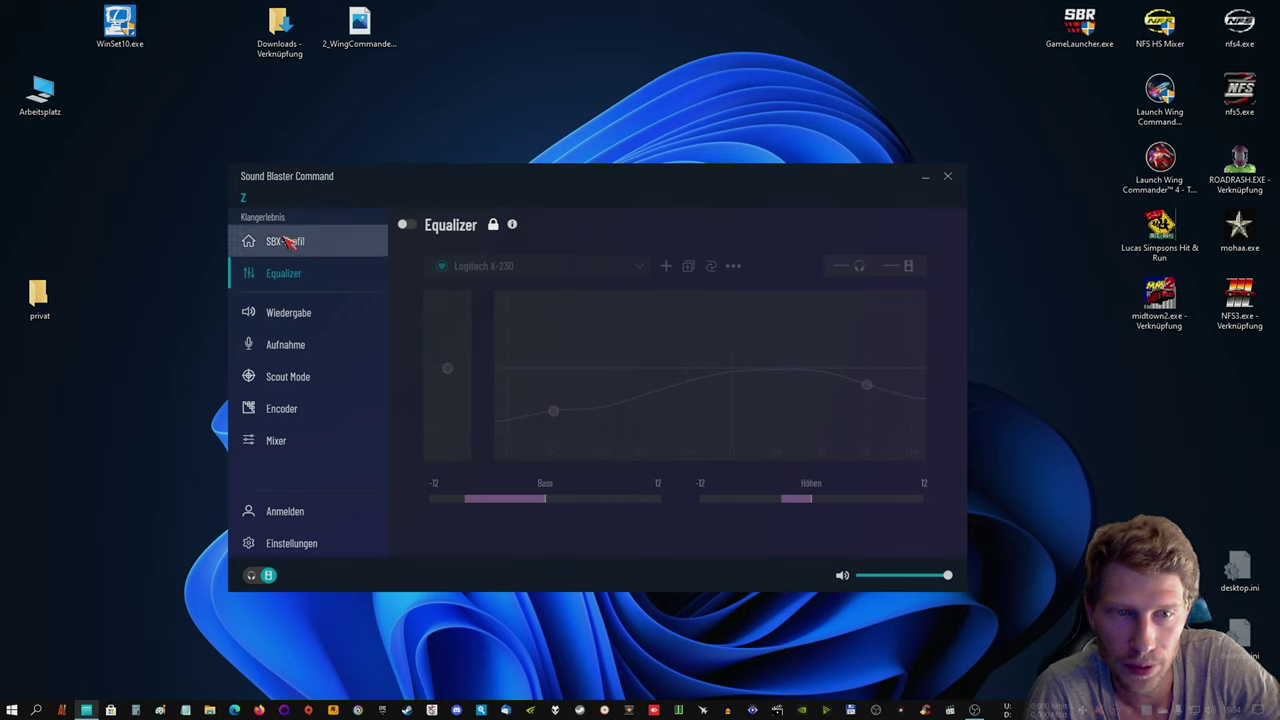
click(300, 544)
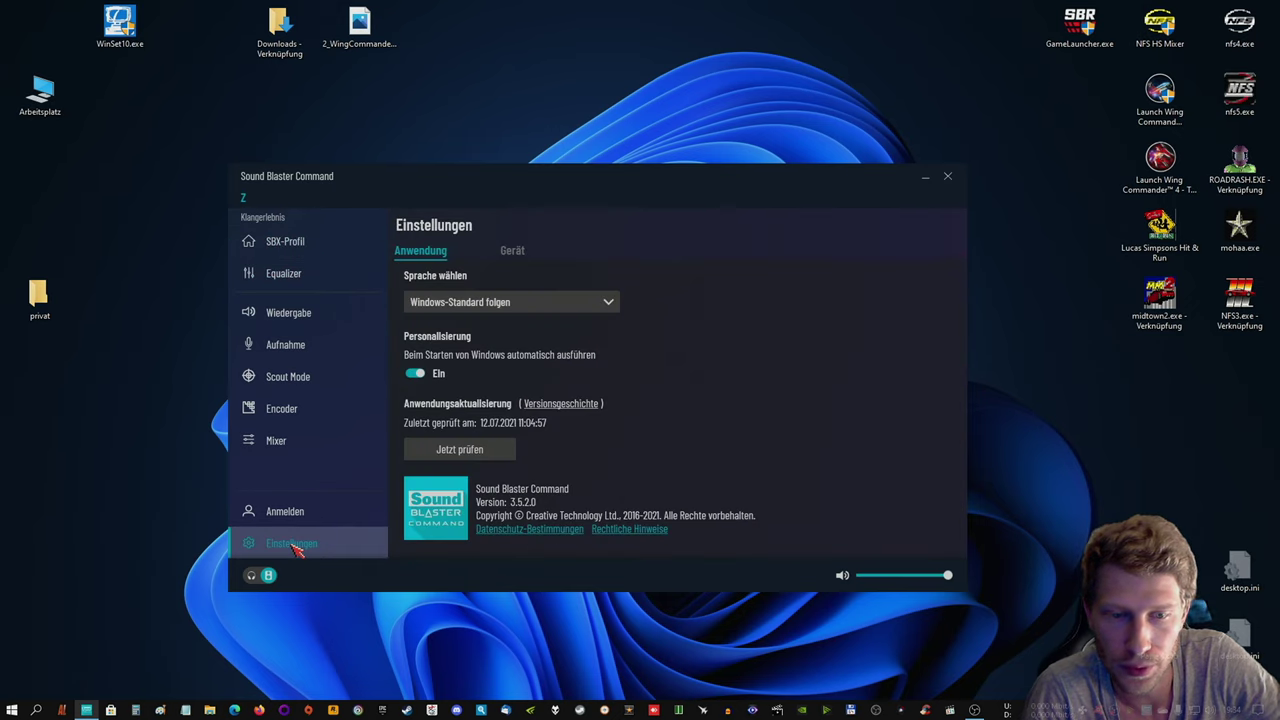
click(514, 251)
click(421, 253)
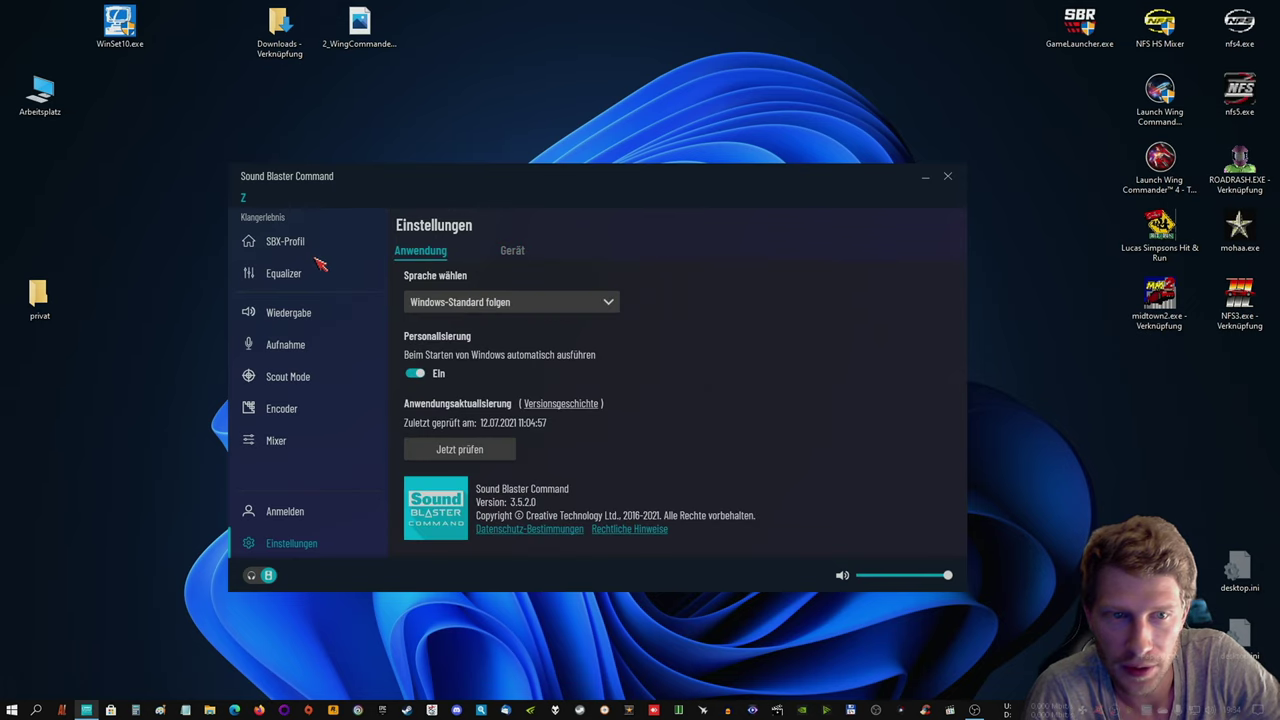
Step: Return to the SBX-Profil page, shift the window slightly and switch the SBX effects on
click(277, 243)
drag(572, 180, 571, 170)
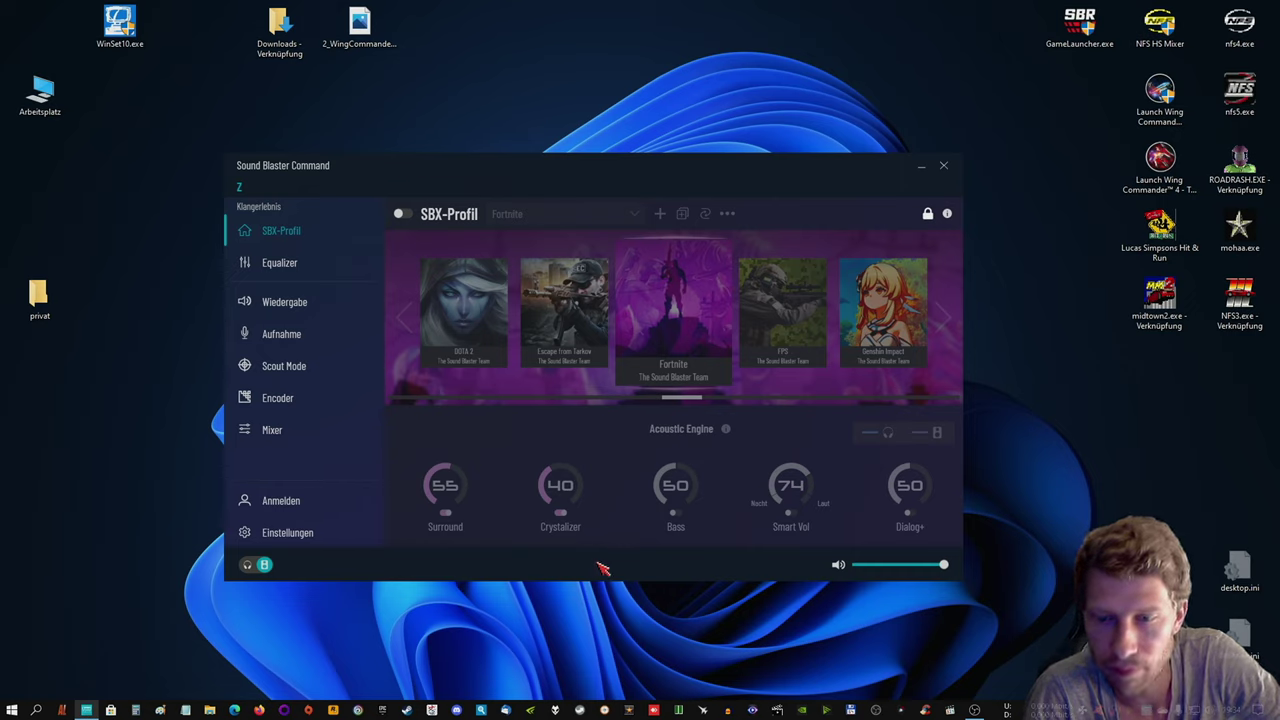
click(401, 217)
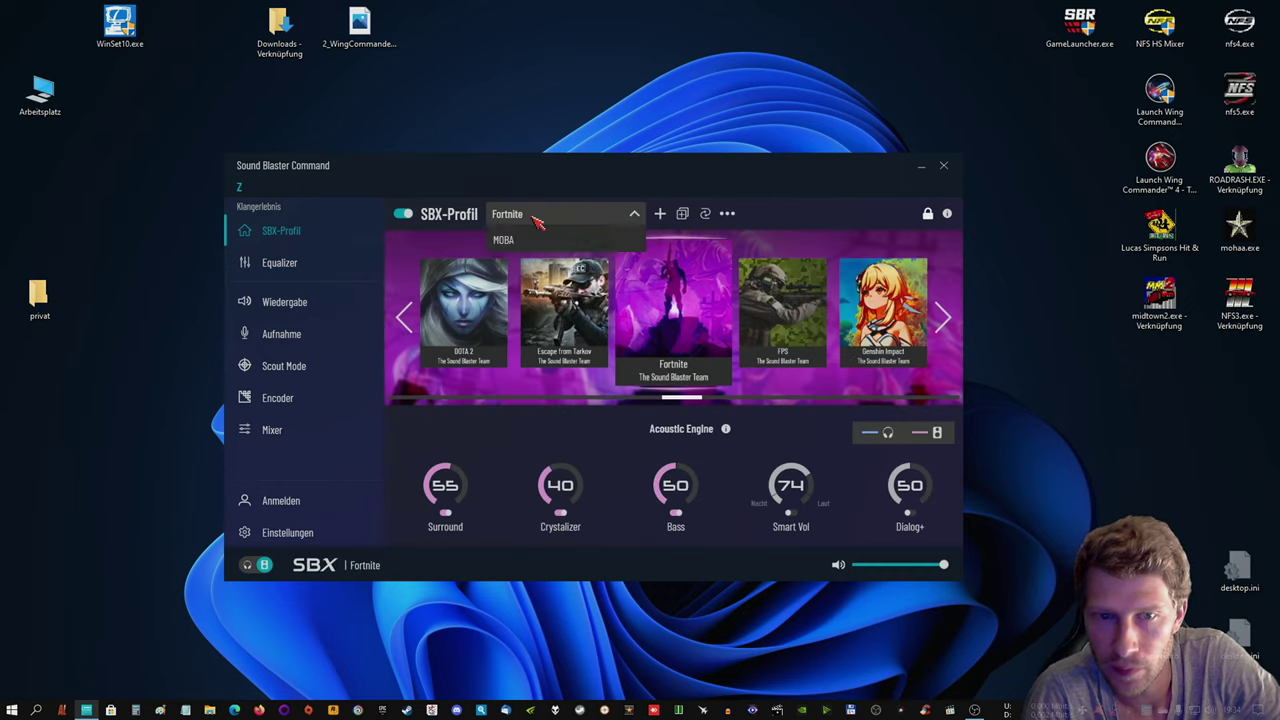
Step: Browse the list of available SBX profiles, from the general presets to the individual game profiles, and close it without selecting another
click(537, 212)
scroll(588, 323, down, 10)
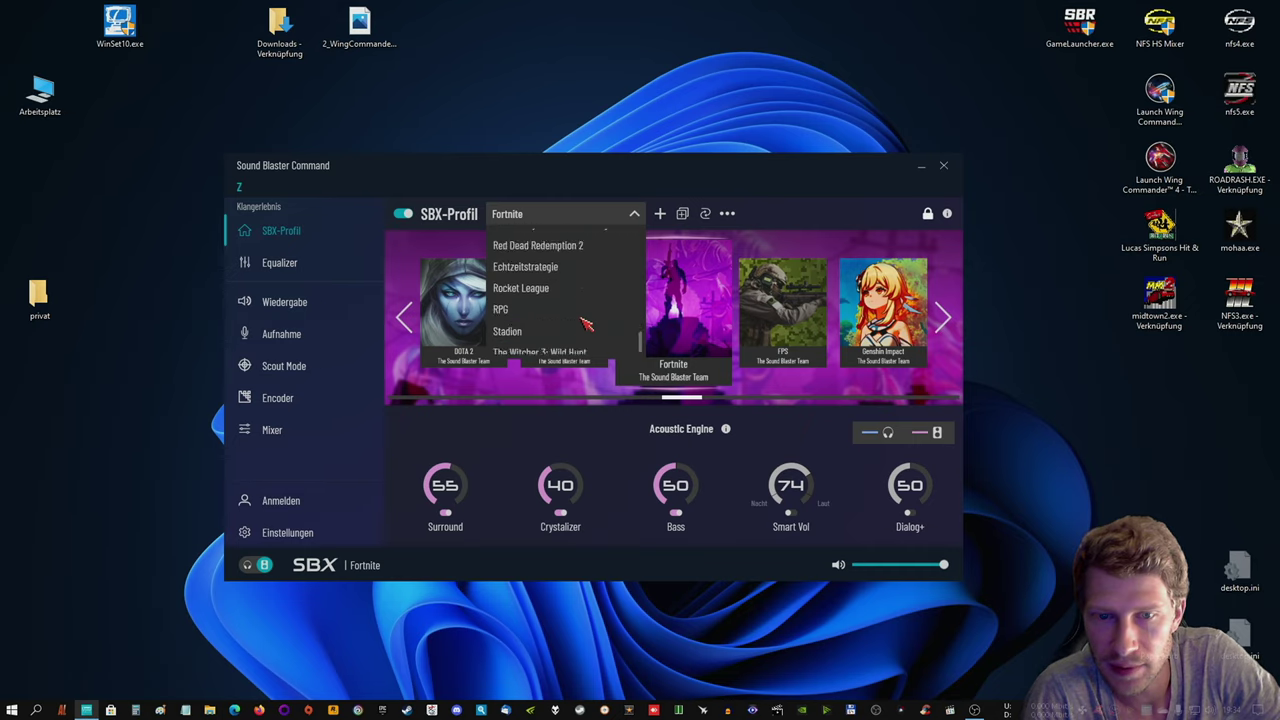
scroll(588, 323, up, 10)
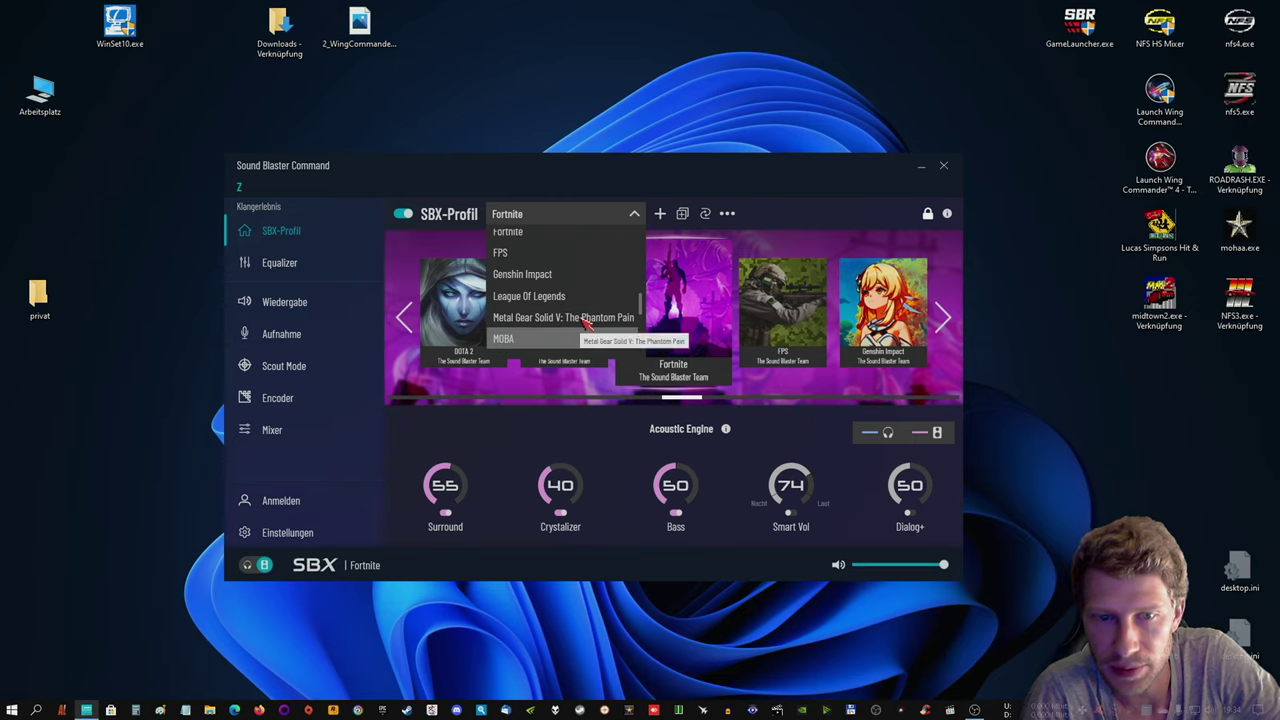
scroll(560, 315, up, 3)
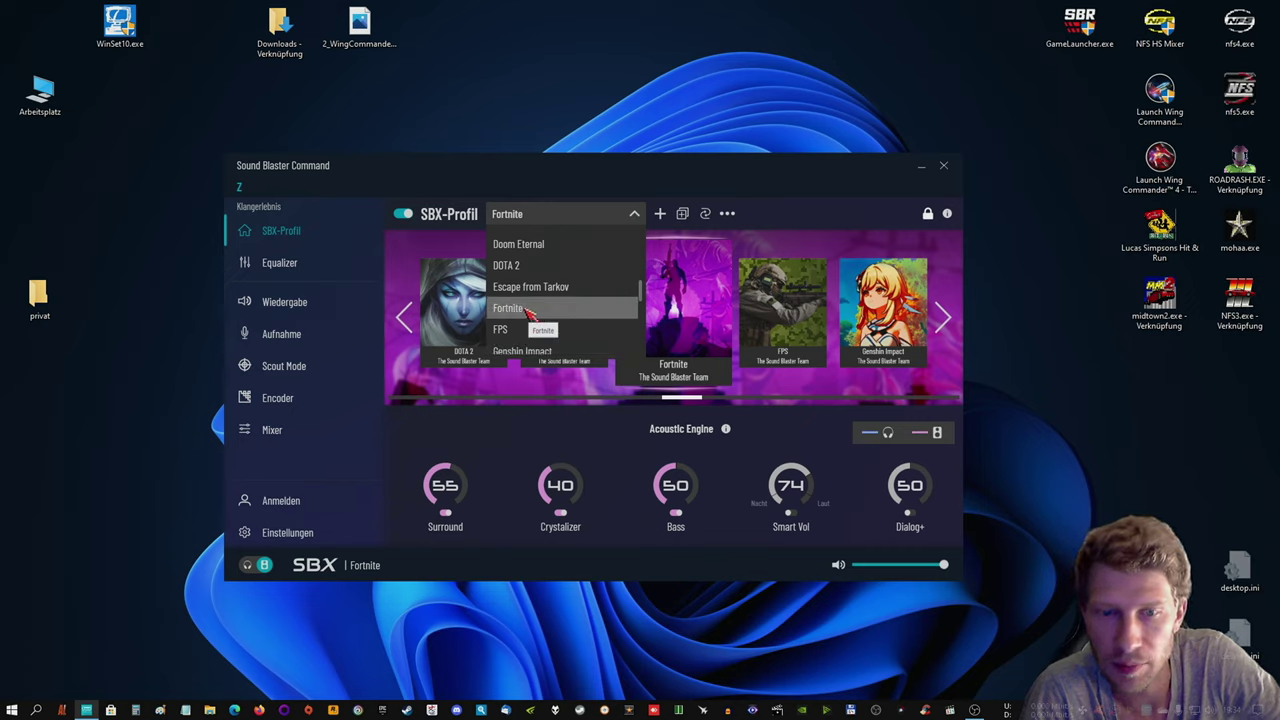
scroll(562, 312, up, 5)
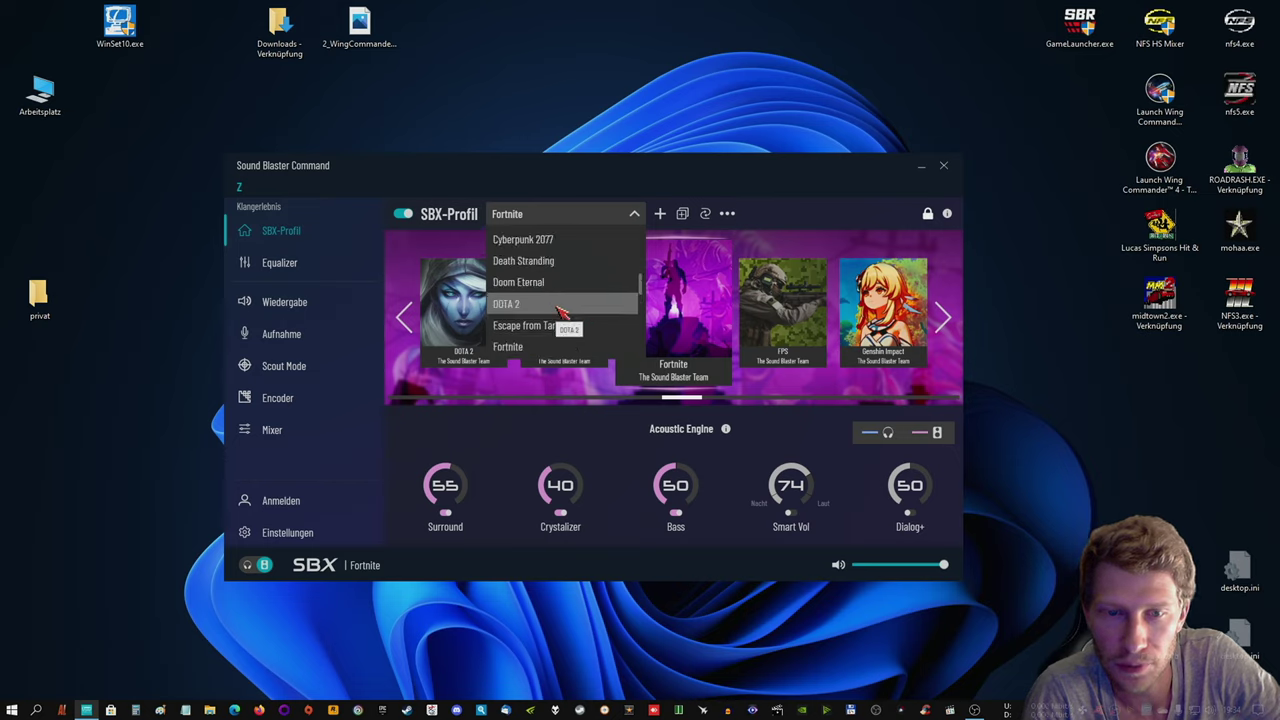
scroll(562, 312, up, 3)
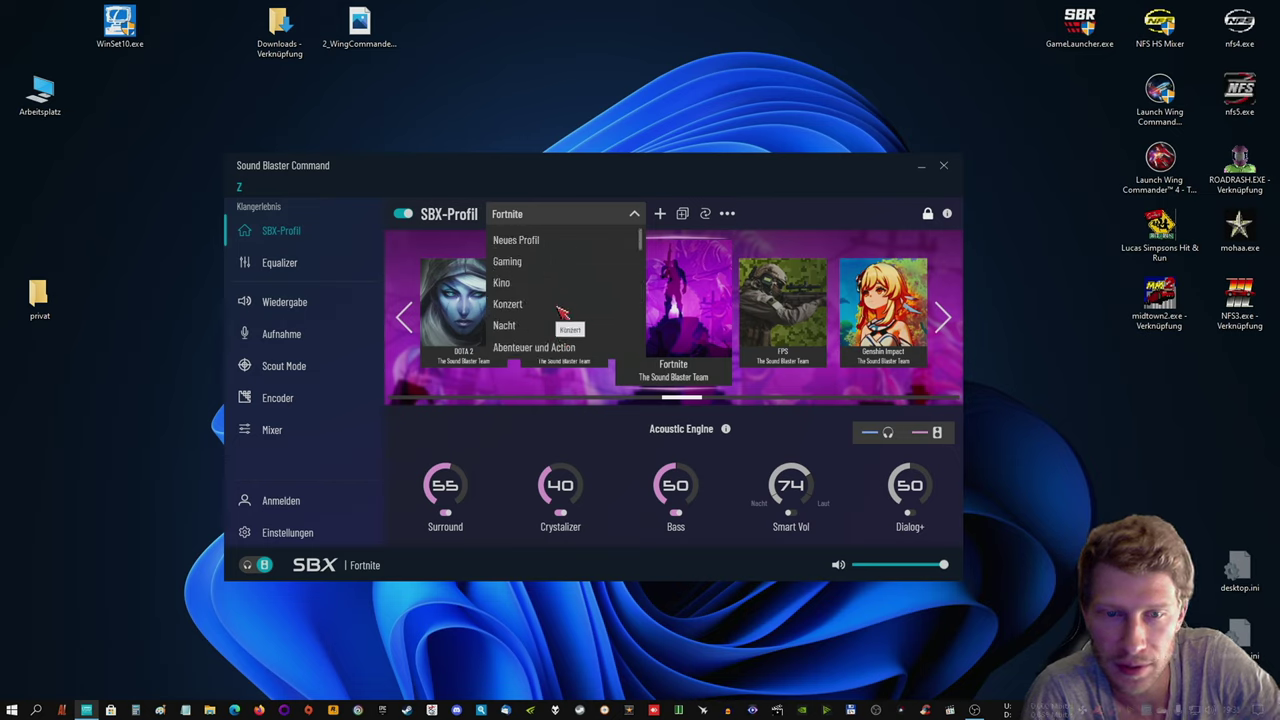
scroll(557, 290, down, 8)
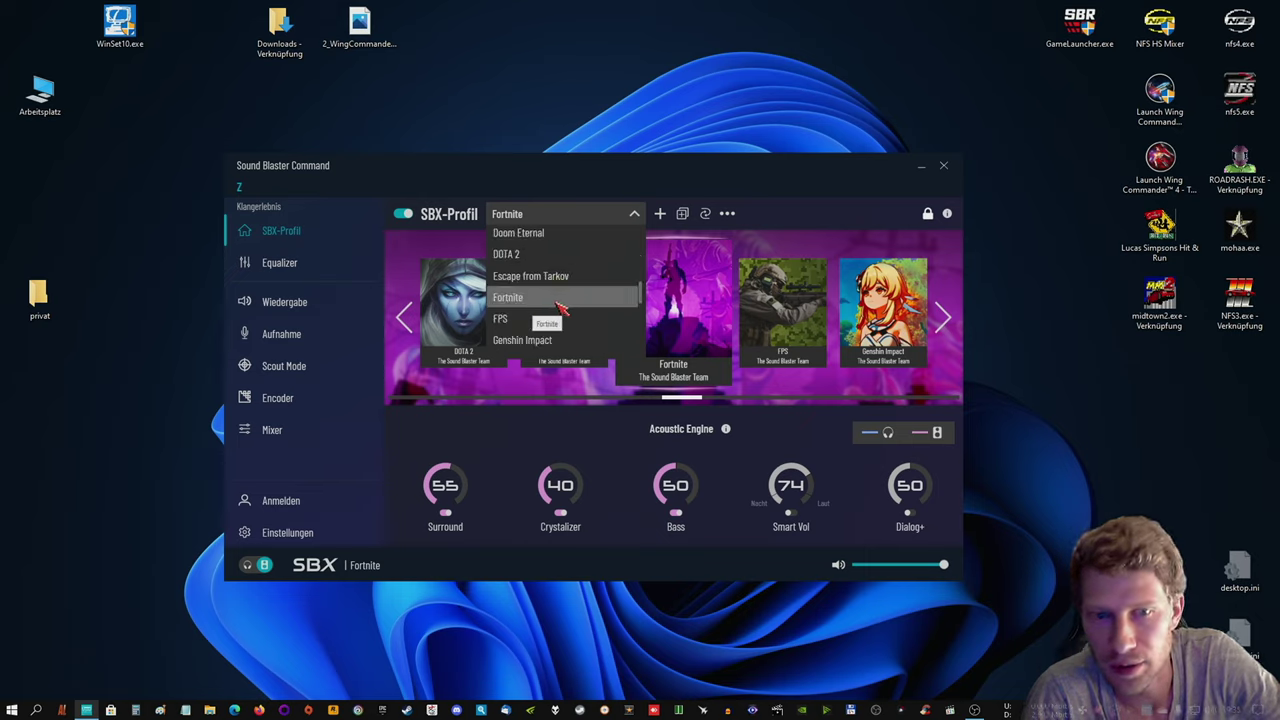
scroll(562, 312, up, 1)
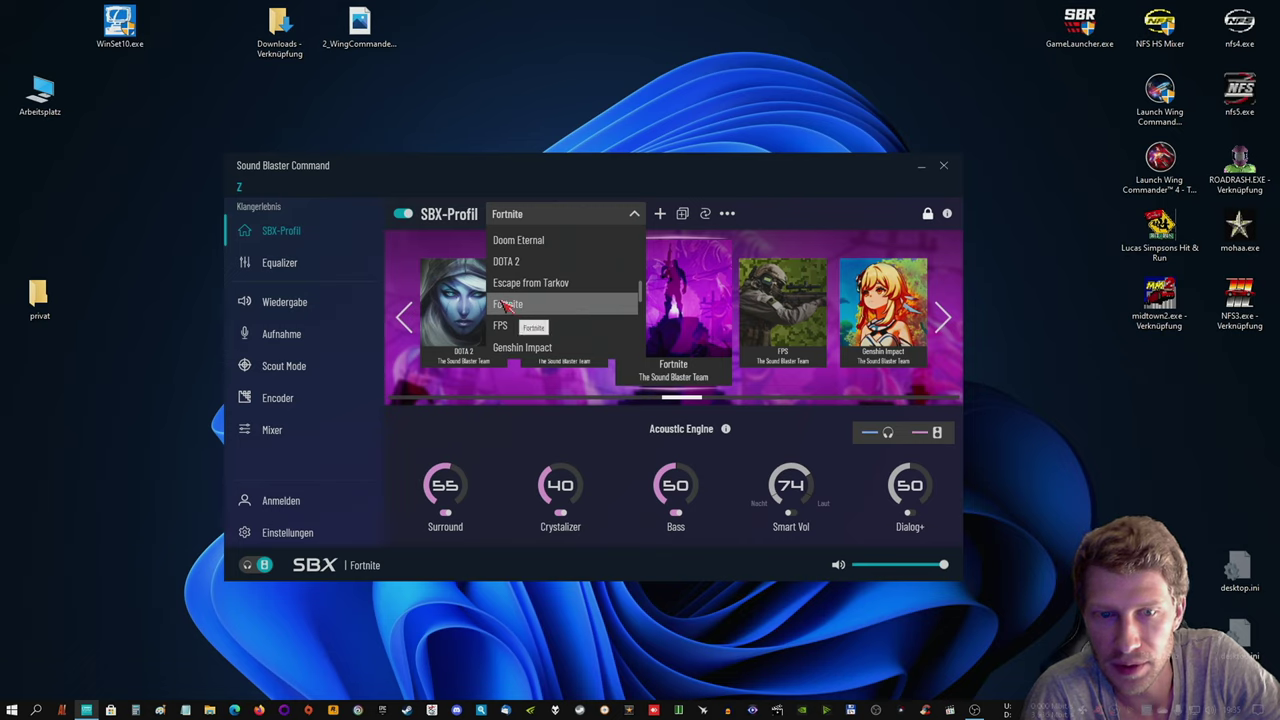
scroll(565, 308, up, 8)
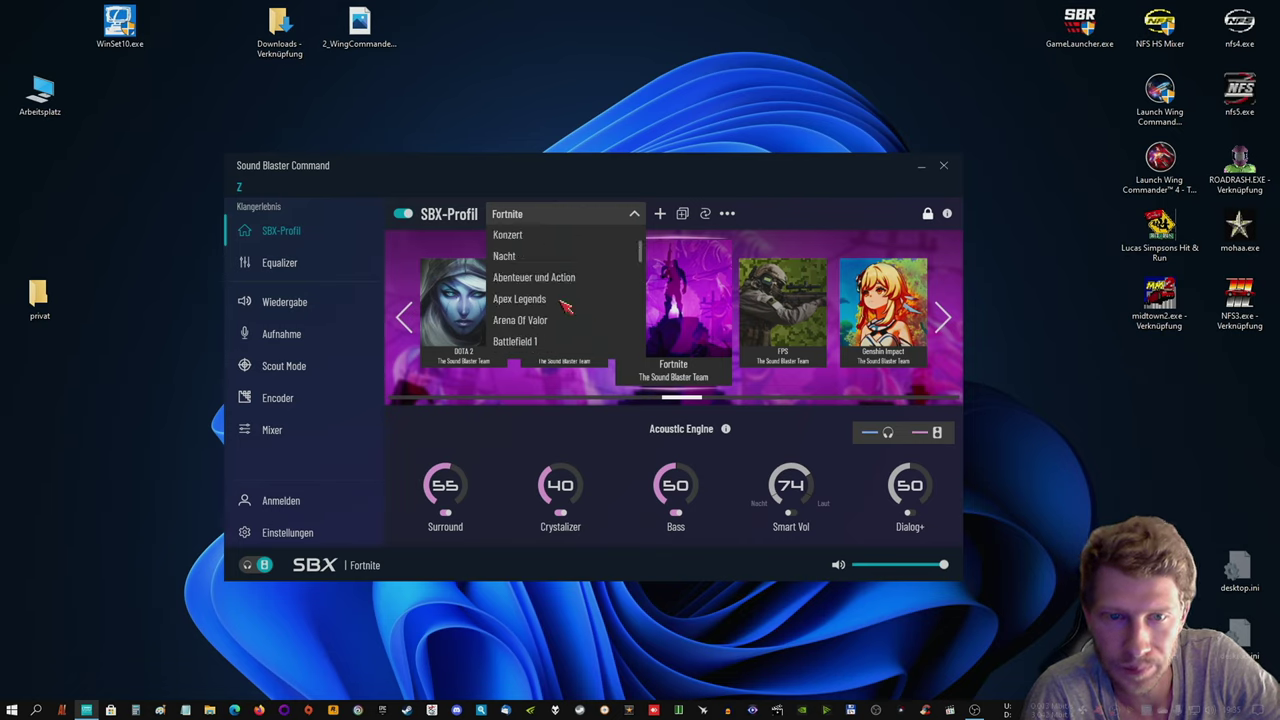
click(520, 175)
Step: Switch the SBX effects off and close the application window
click(402, 214)
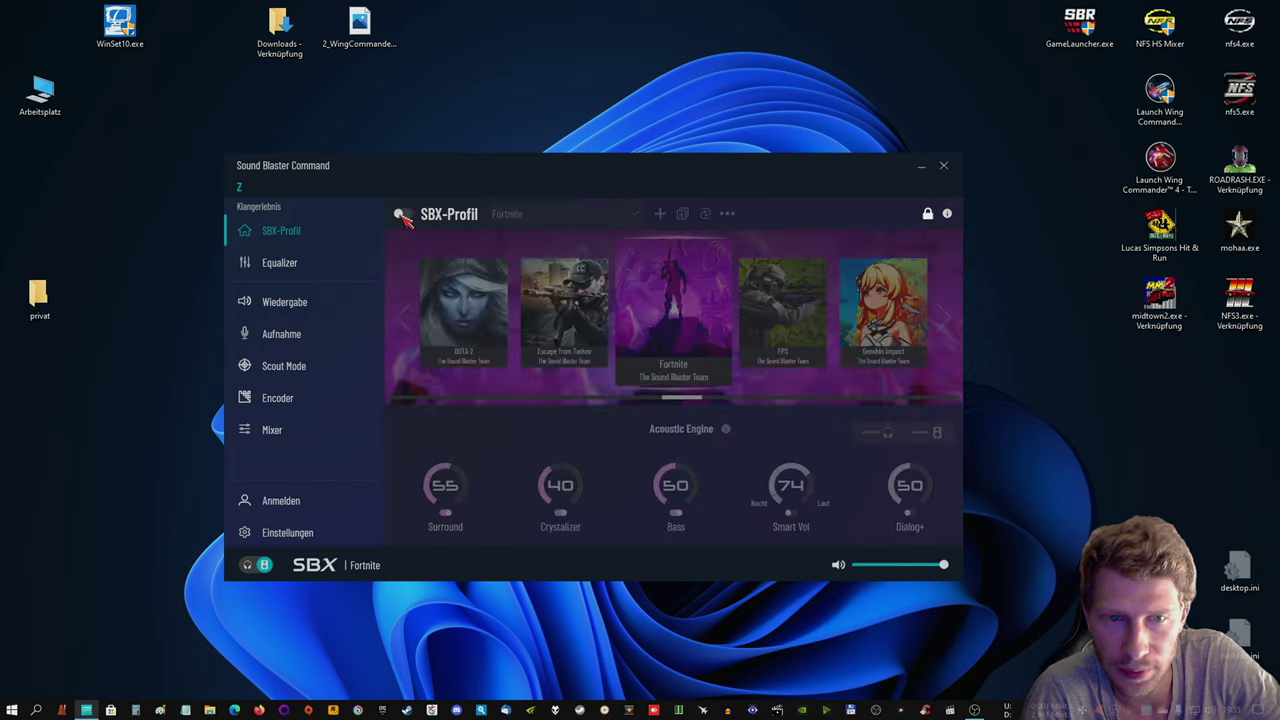
click(947, 170)
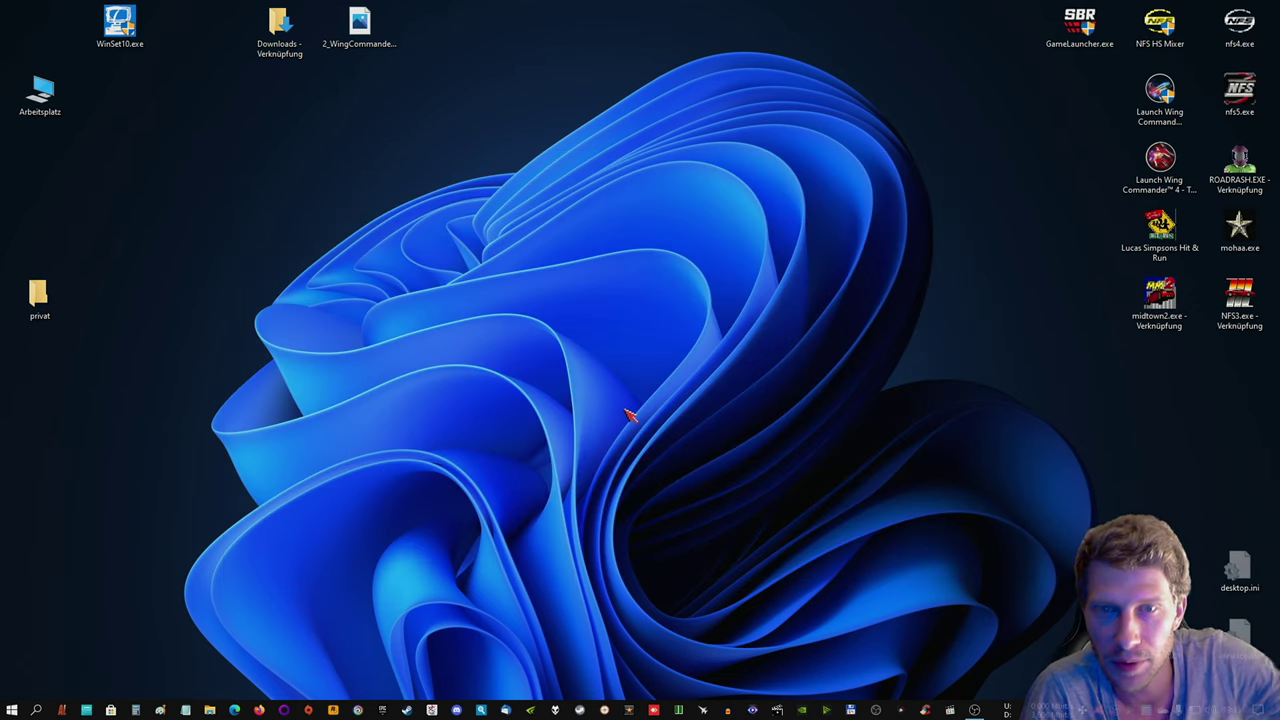